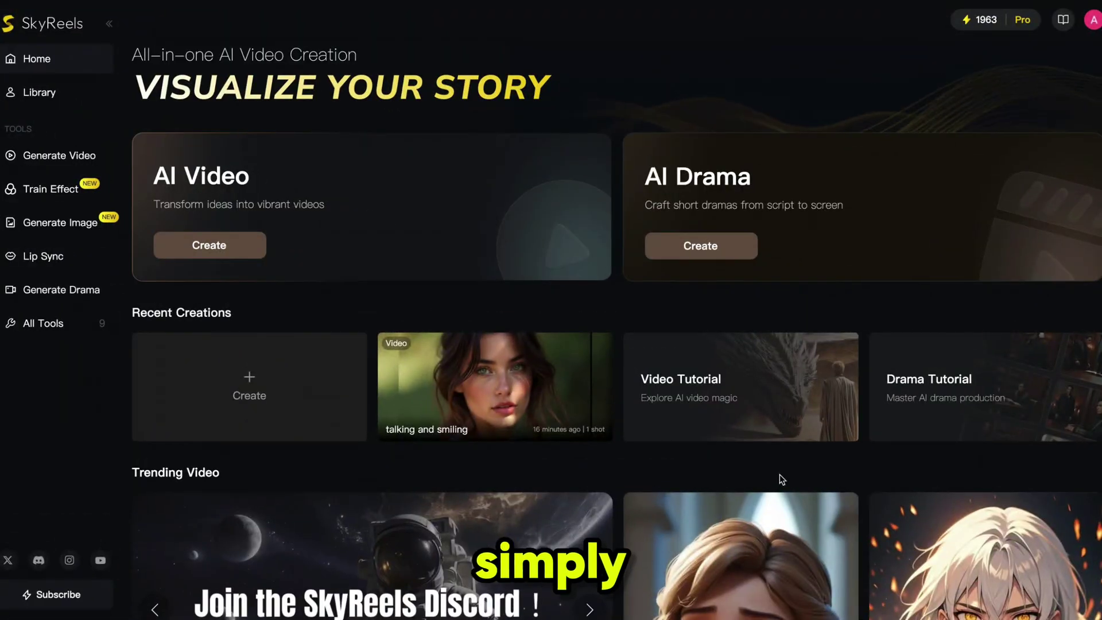
# Create an AI drama from the Unusual Twins template with Auto episodes and generate the four-episode script.
pyautogui.click(709, 247)
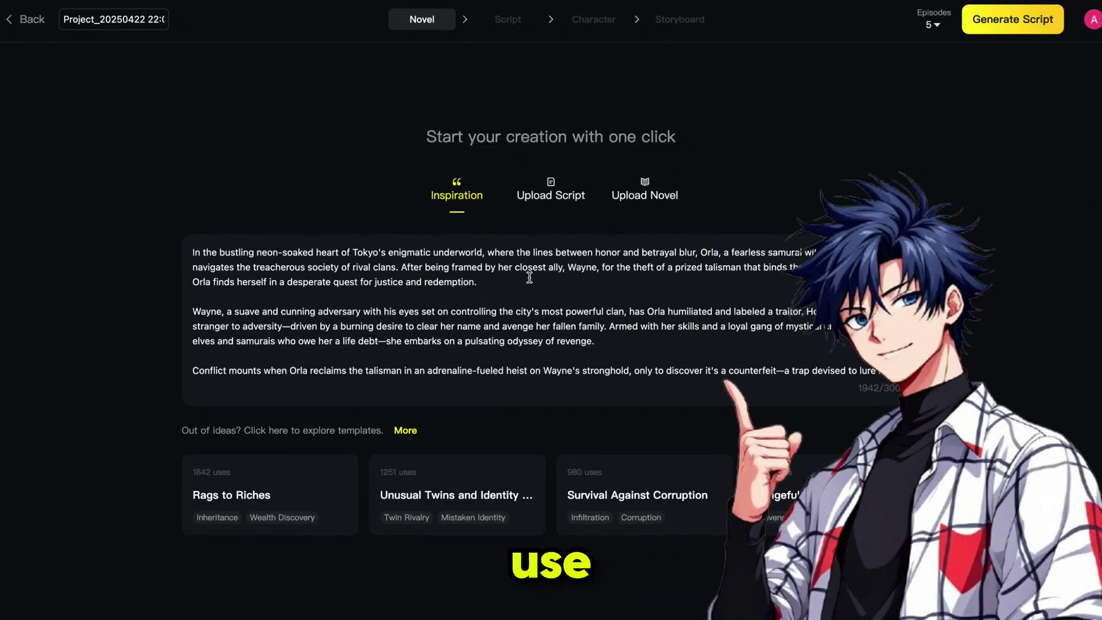
pyautogui.scroll(-5, 367, 309)
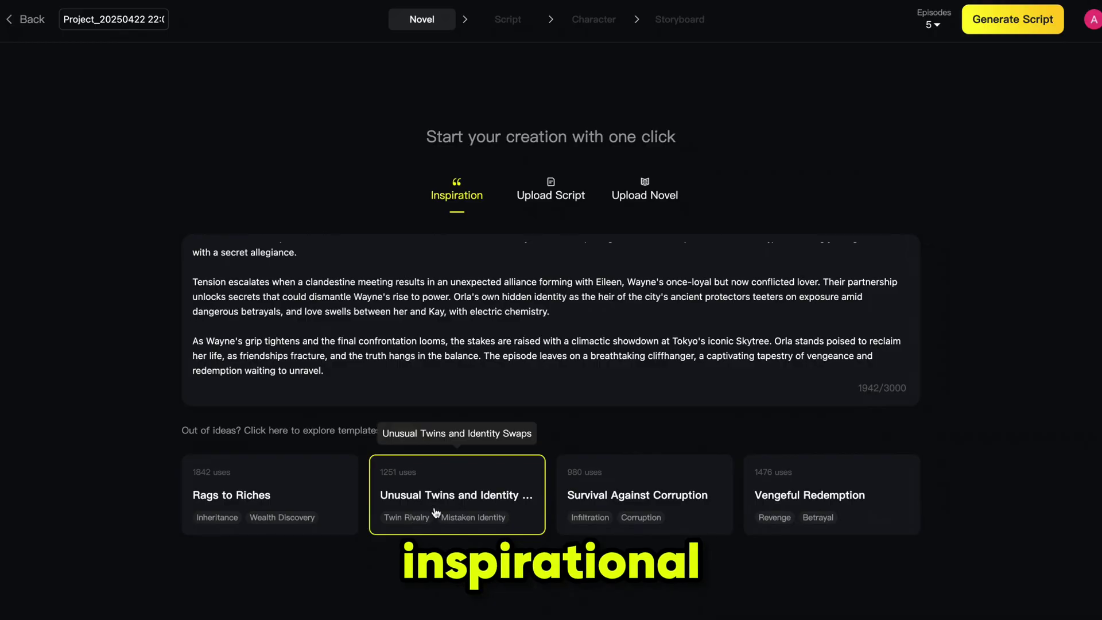
pyautogui.click(452, 497)
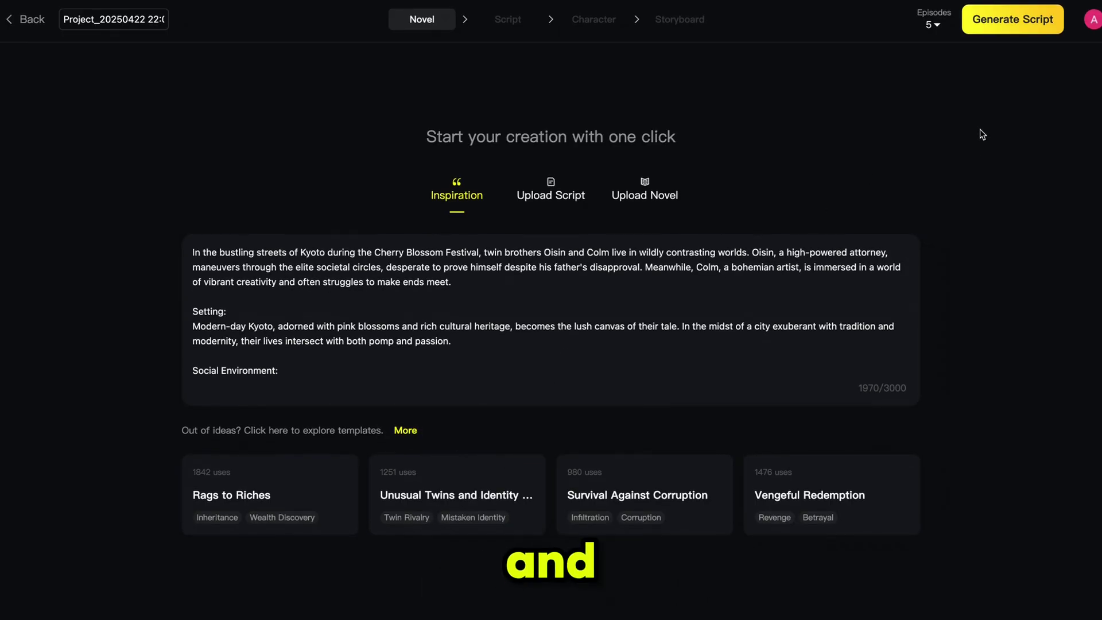
pyautogui.click(938, 28)
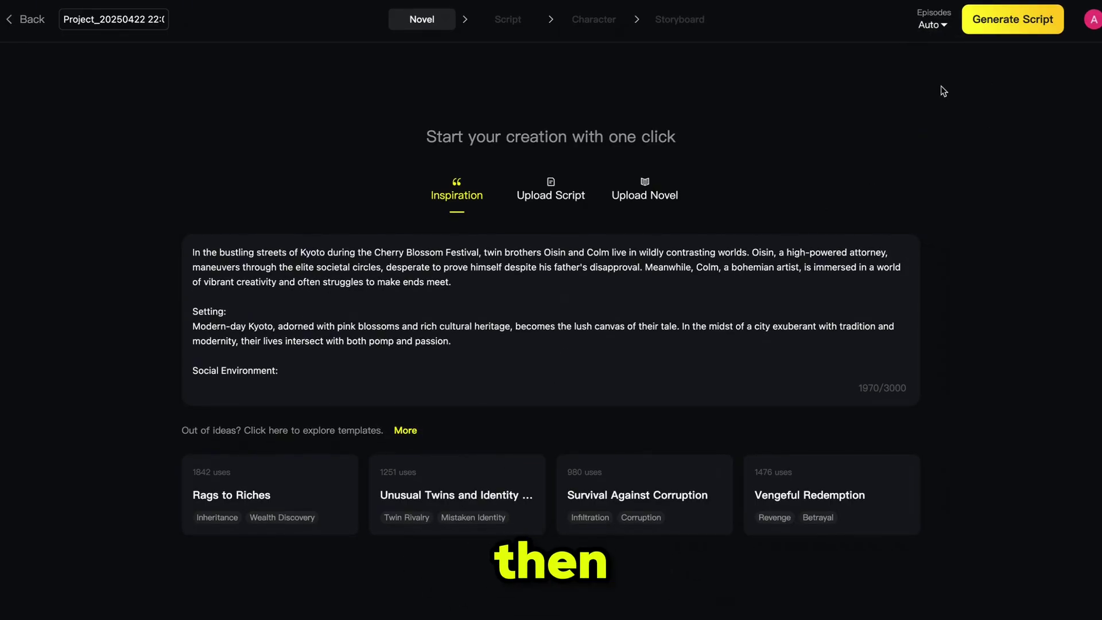
pyautogui.click(1017, 24)
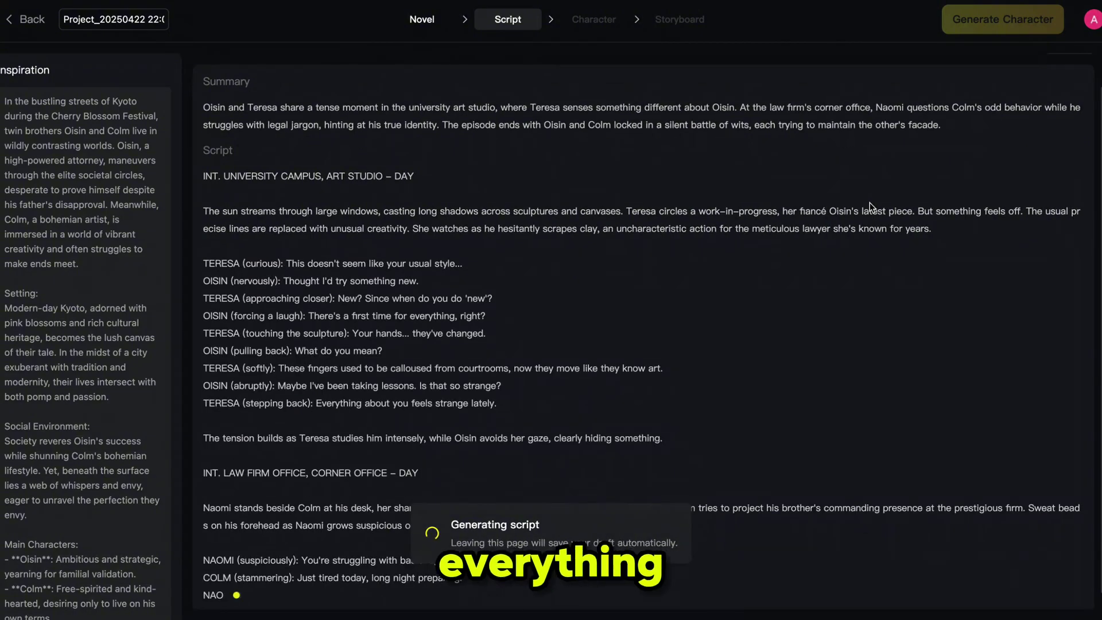
# Review the EP1–EP4 list and generate the characters Teresa, Oisin, Naomi and Colm with portraits and voices.
pyautogui.scroll(-3, 582, 304)
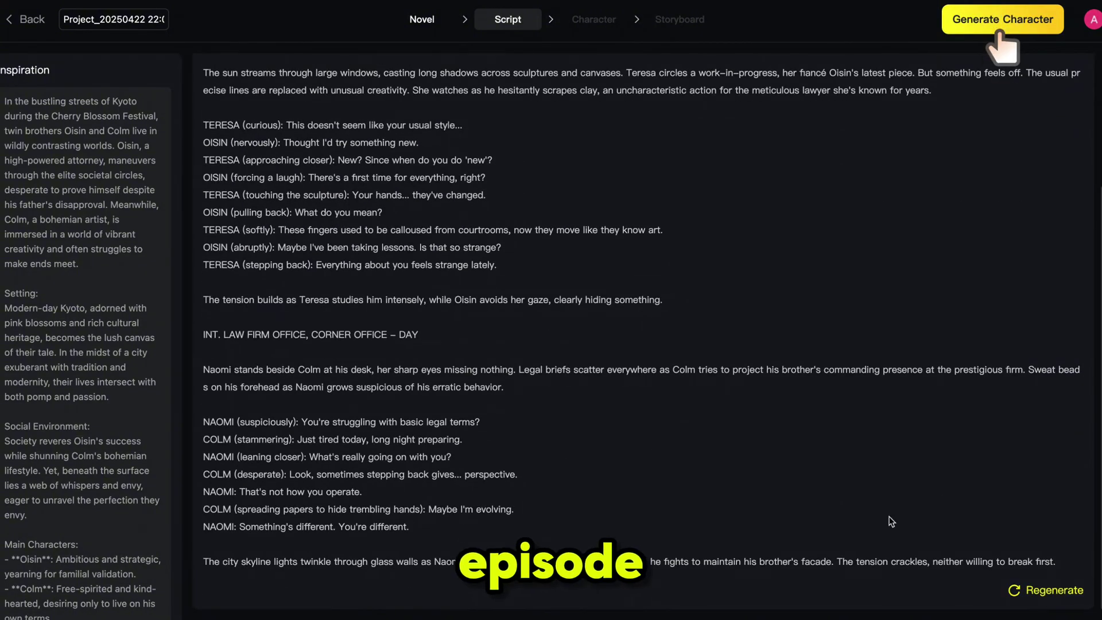
pyautogui.scroll(3, 891, 522)
pyautogui.click(1068, 77)
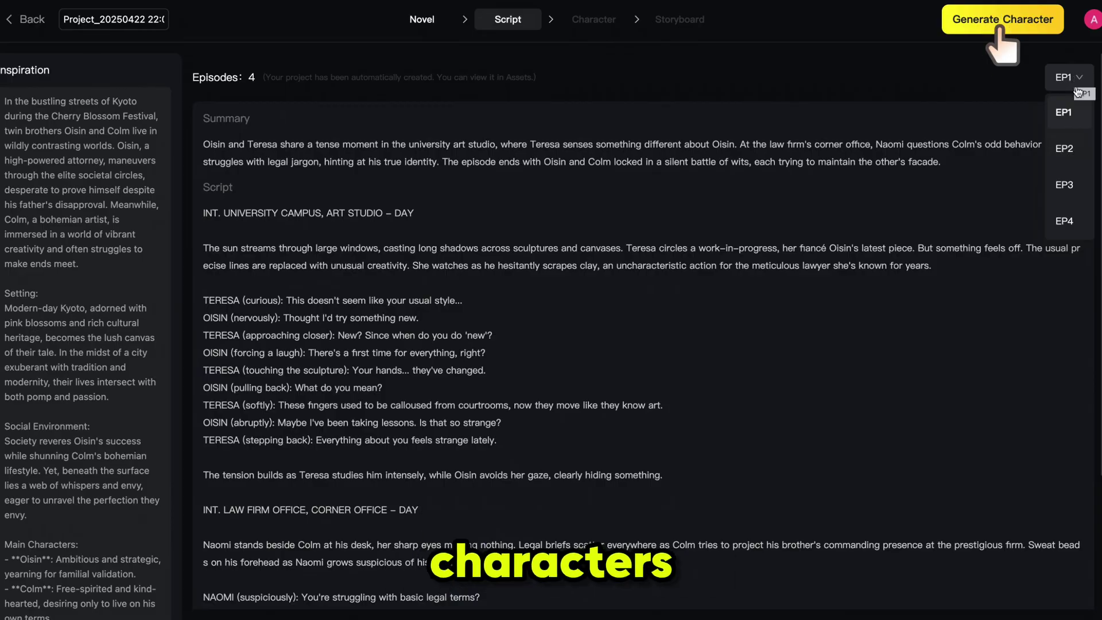
pyautogui.click(1002, 19)
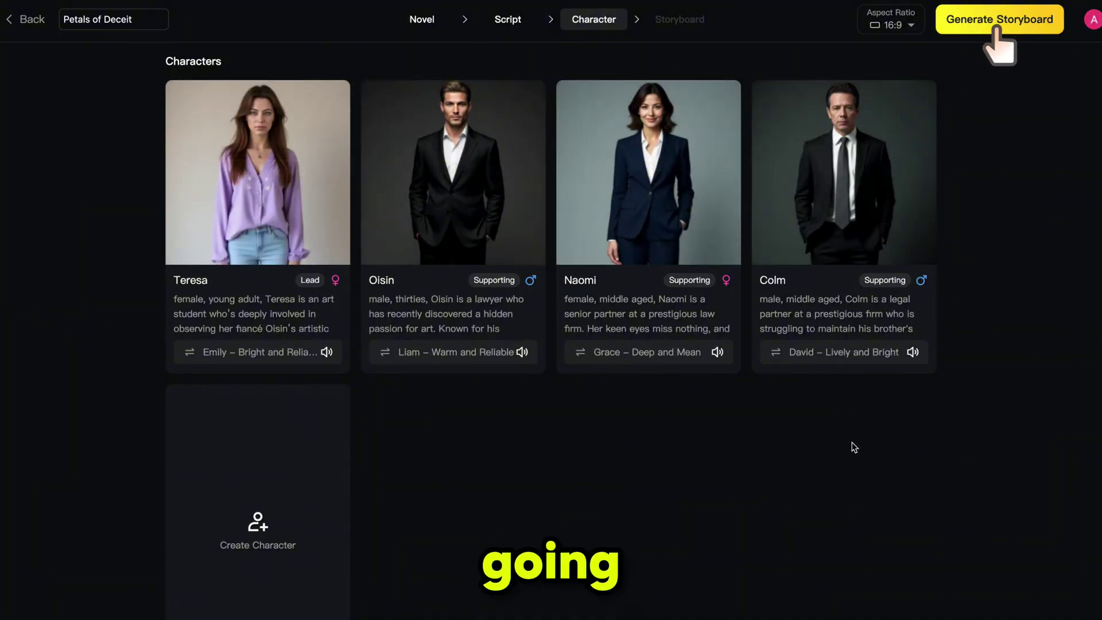
# Confirm the 16:9 aspect ratio and generate the storyboard, starting with Scene 1 in the art studio.
pyautogui.click(912, 27)
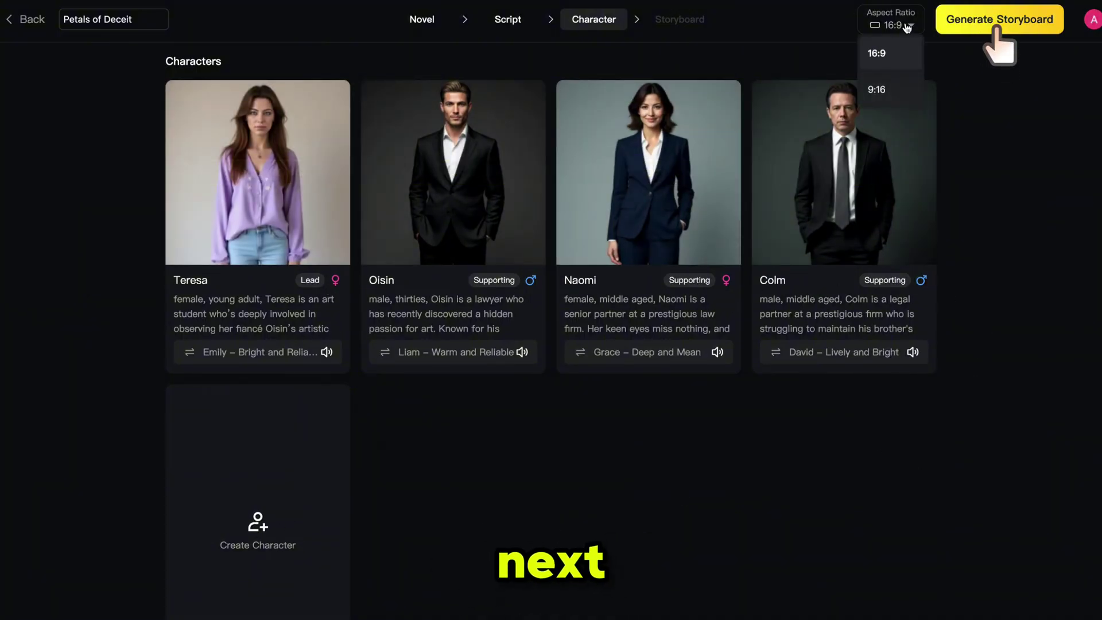
pyautogui.click(999, 22)
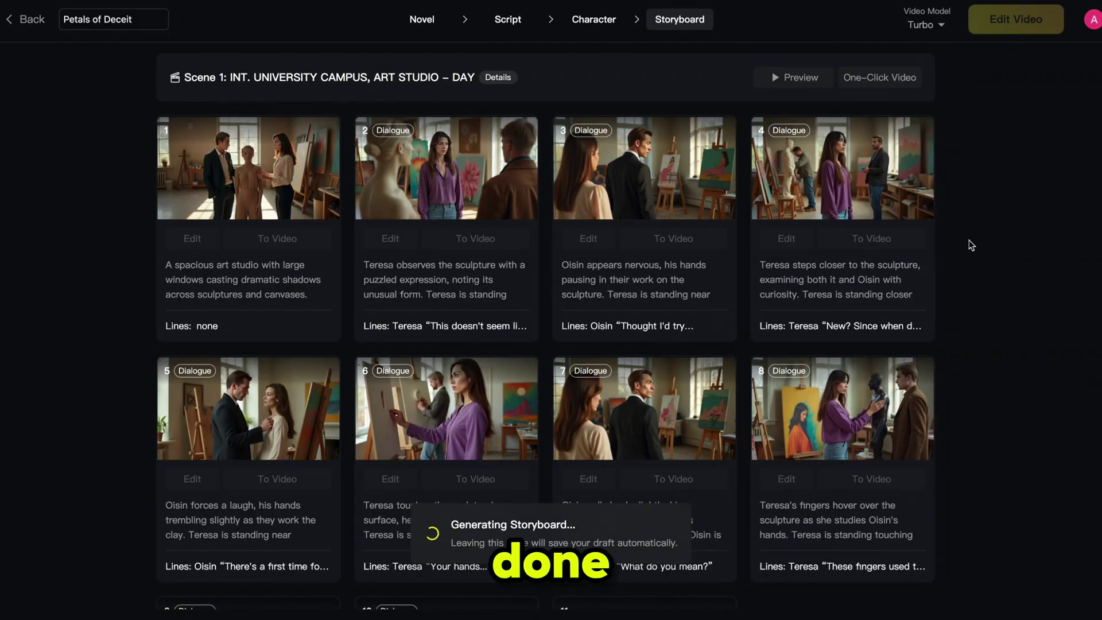
# Preview Scene 1's storyboard shots, then request One-Click Video for the scene at an estimated cost of 330.
pyautogui.scroll(-3, 610, 275)
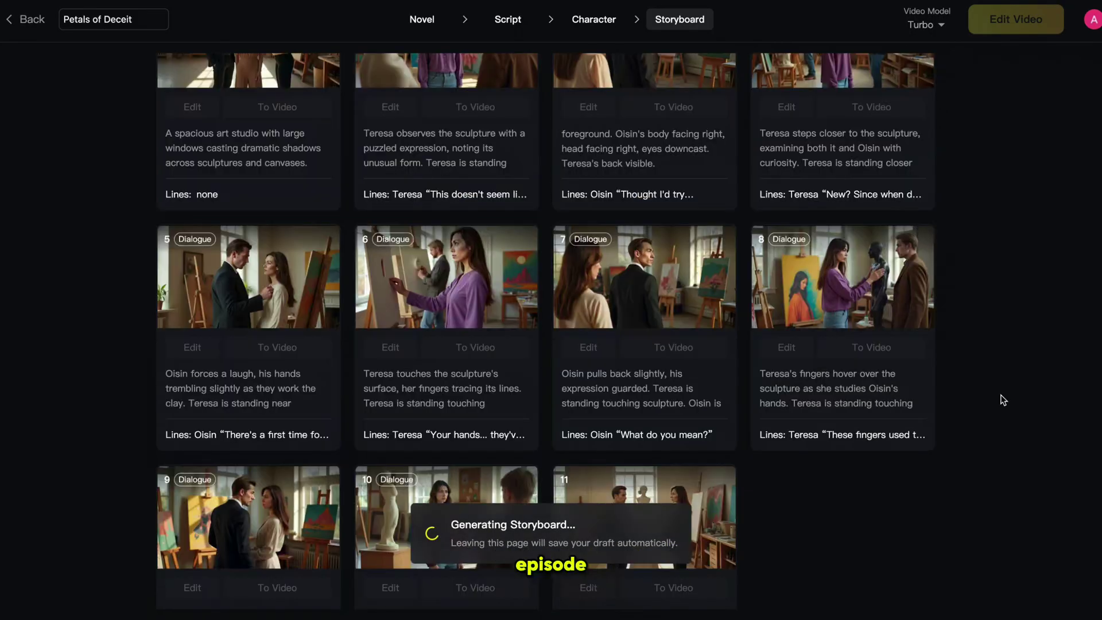
pyautogui.scroll(3, 1000, 396)
pyautogui.scroll(-10, 1033, 386)
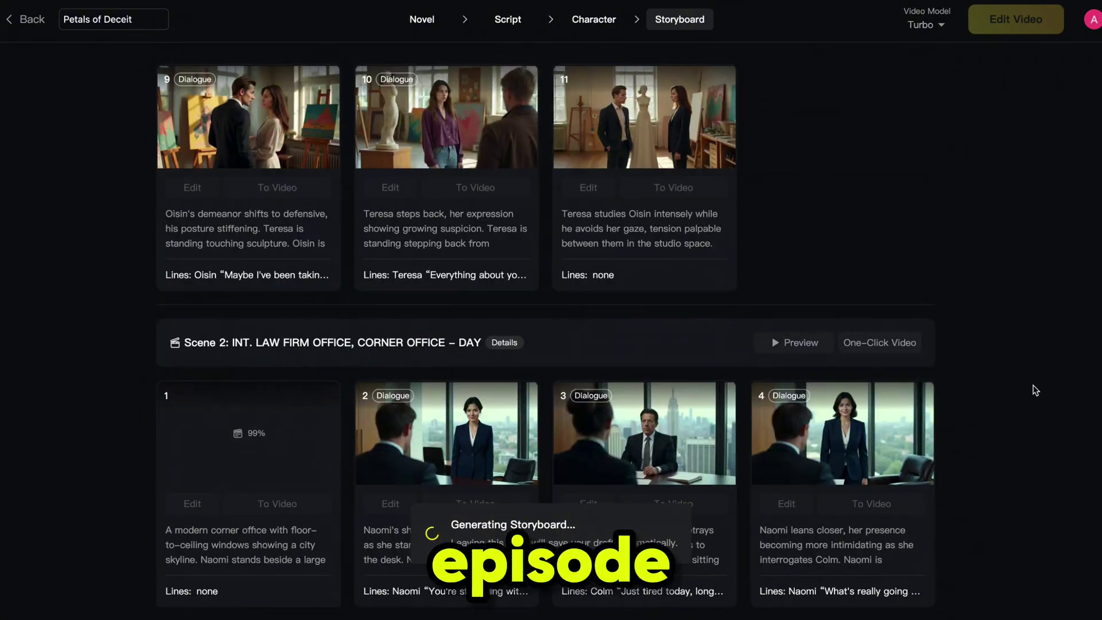
pyautogui.scroll(-3, 1035, 391)
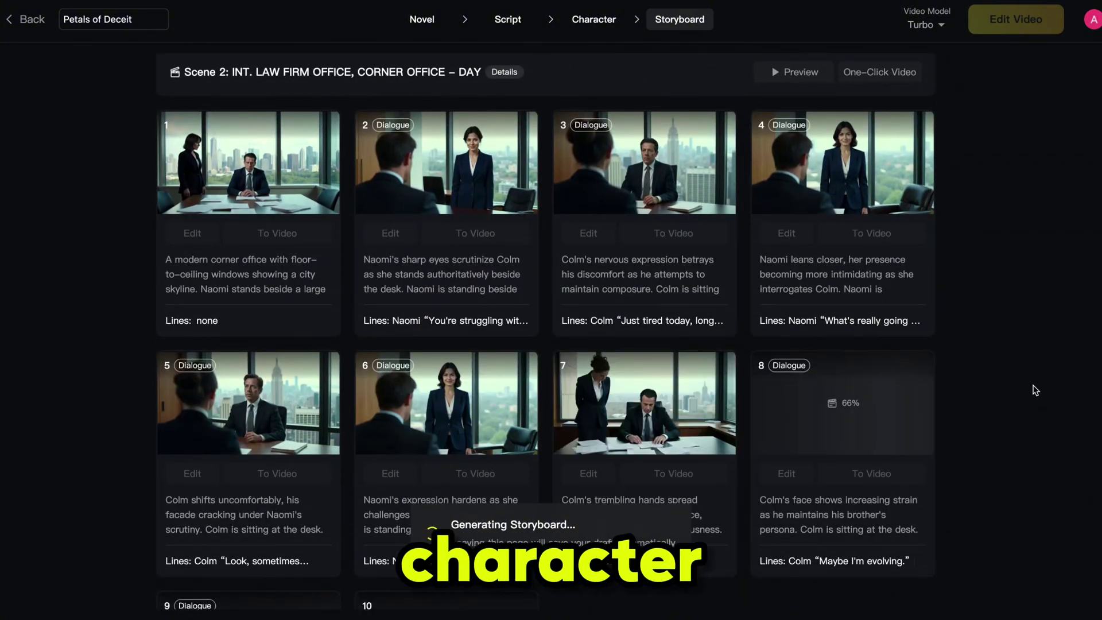
pyautogui.scroll(-4, 1035, 390)
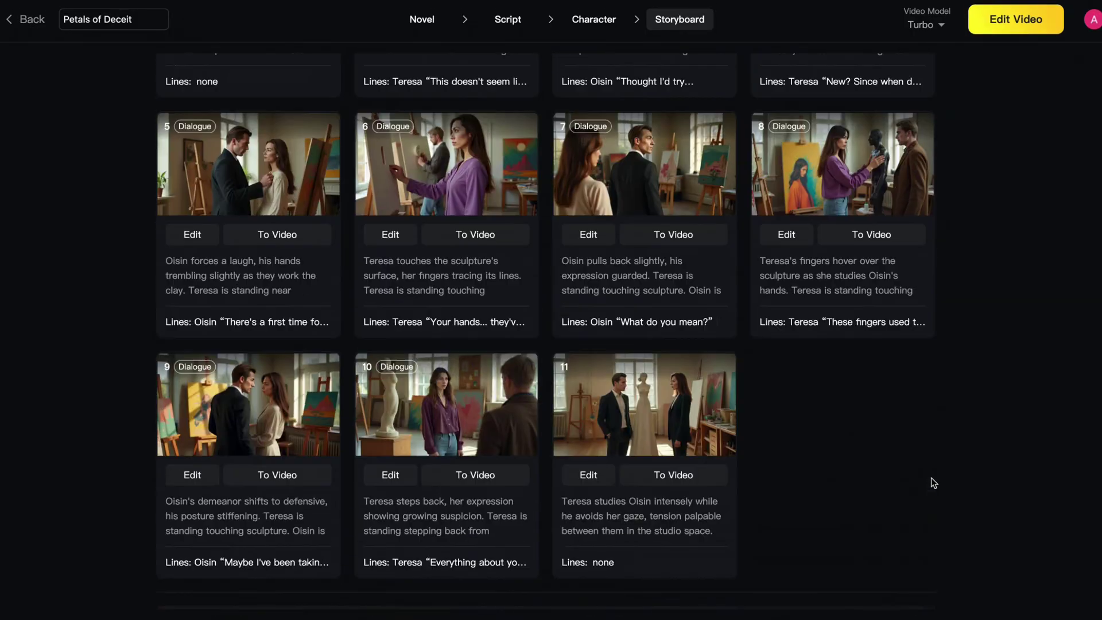
pyautogui.scroll(4, 931, 477)
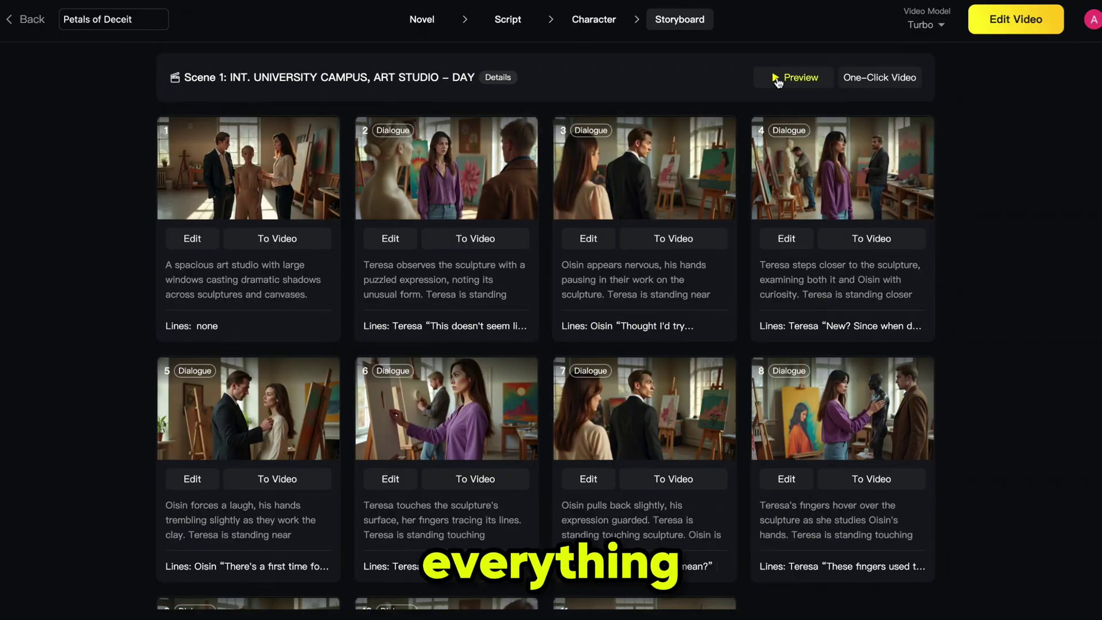
pyautogui.click(776, 77)
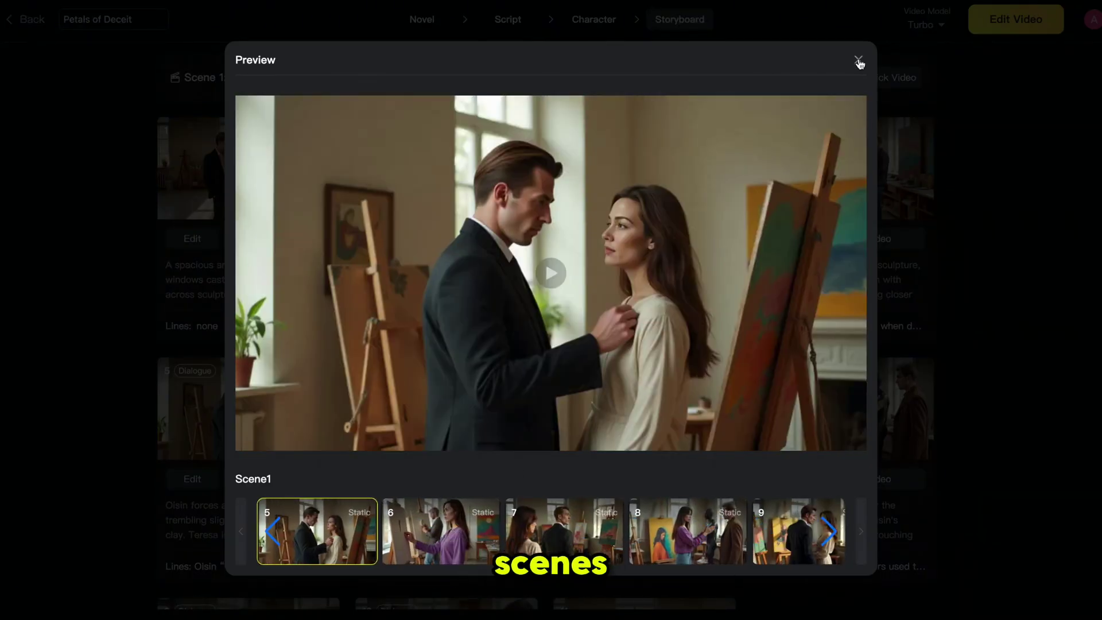
pyautogui.click(857, 60)
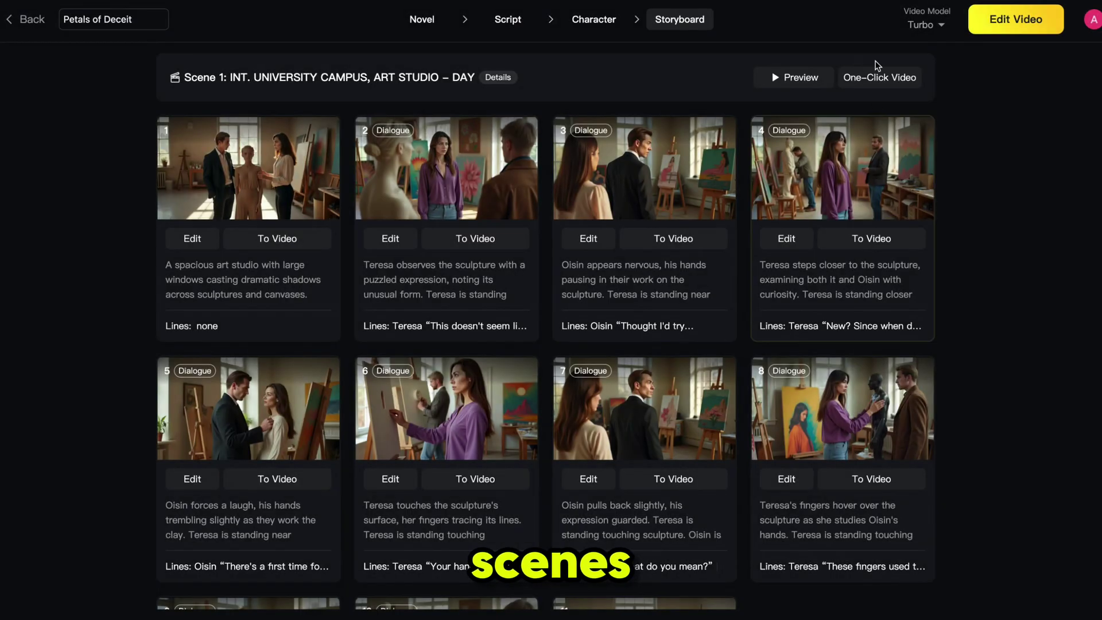
pyautogui.click(869, 81)
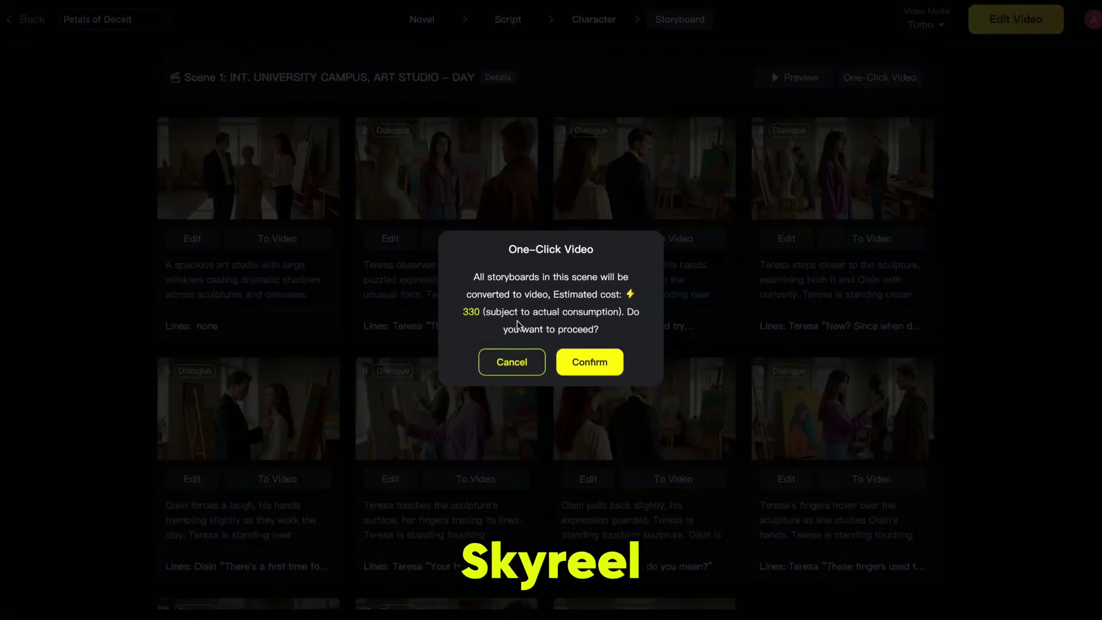
# Confirm One-Click Video to convert all Scene 1 shots into video clips.
pyautogui.click(664, 280)
pyautogui.click(872, 83)
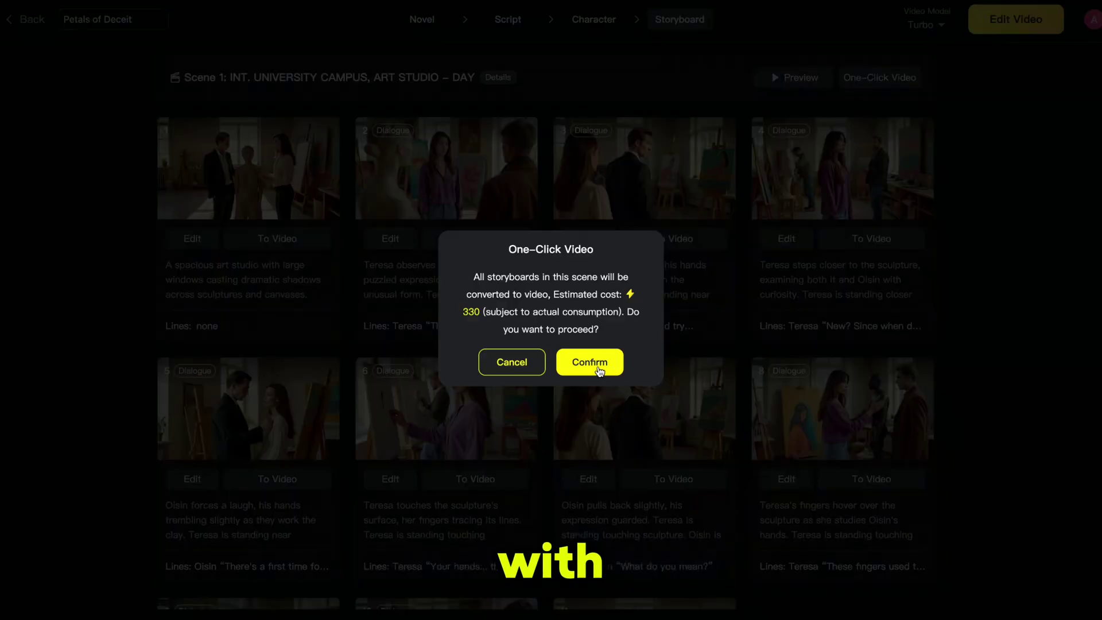
pyautogui.click(590, 361)
# Convert all Scene 2 shots into video clips as well.
pyautogui.scroll(-5, 1005, 292)
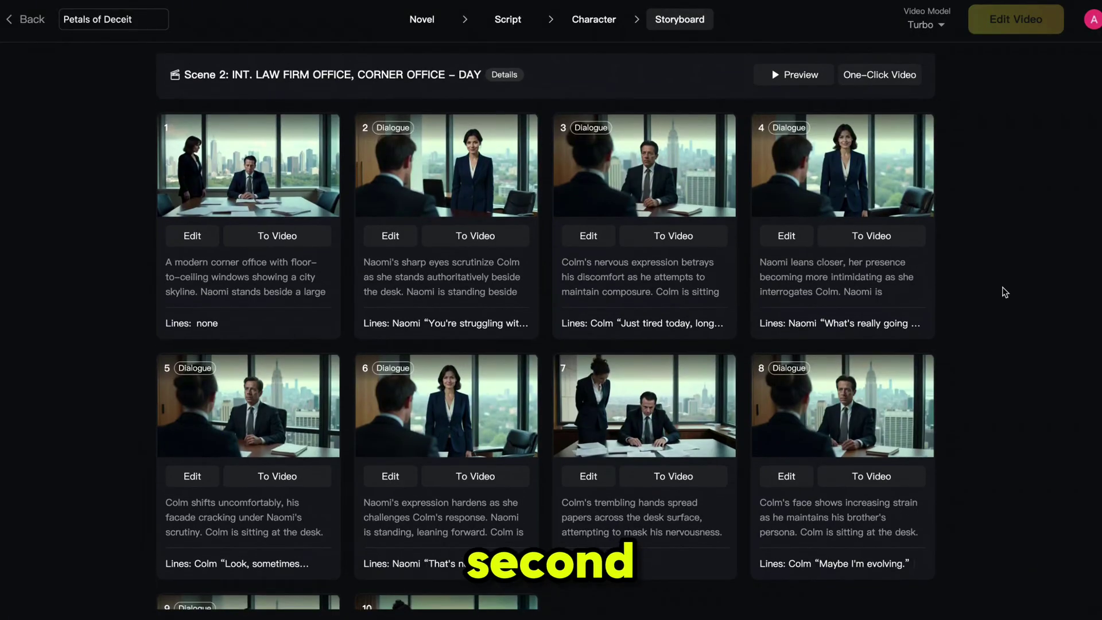
pyautogui.scroll(3, 1004, 292)
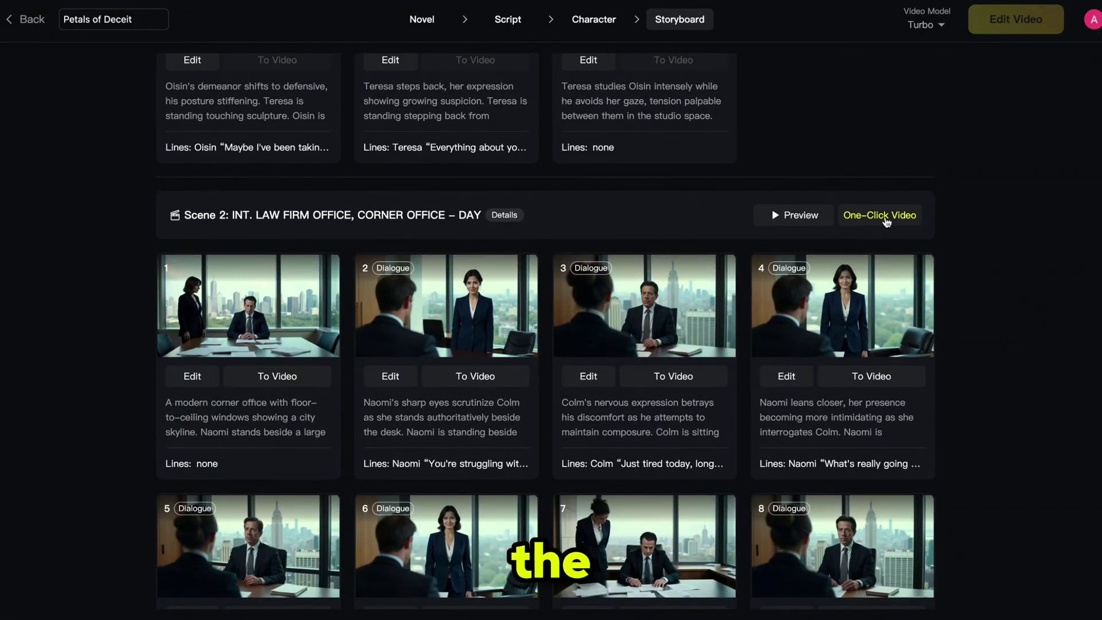
pyautogui.click(884, 217)
pyautogui.click(590, 362)
# Once the clips are ready, open them in the video editor as Petals of Deceit EP1.
pyautogui.scroll(-6, 1013, 312)
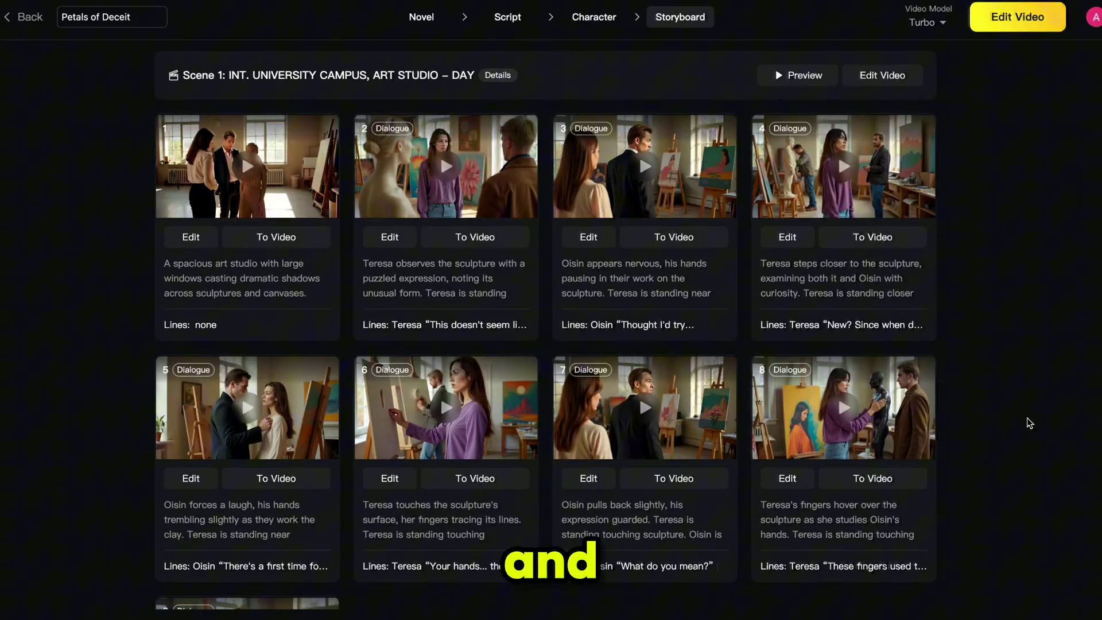
pyautogui.scroll(-4, 1030, 423)
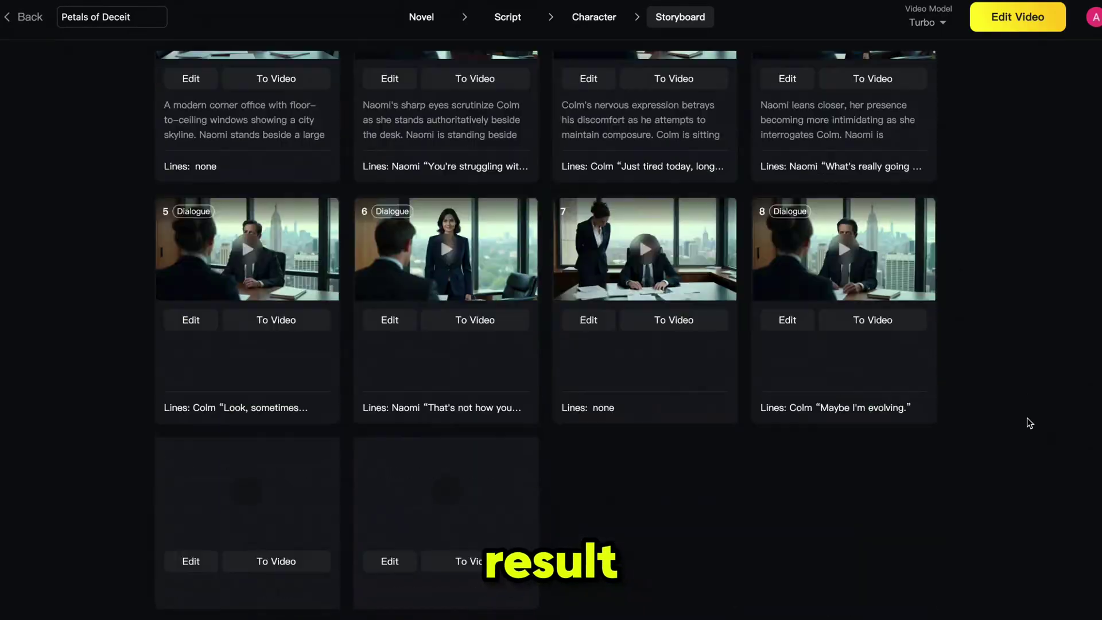
pyautogui.scroll(-2, 1027, 423)
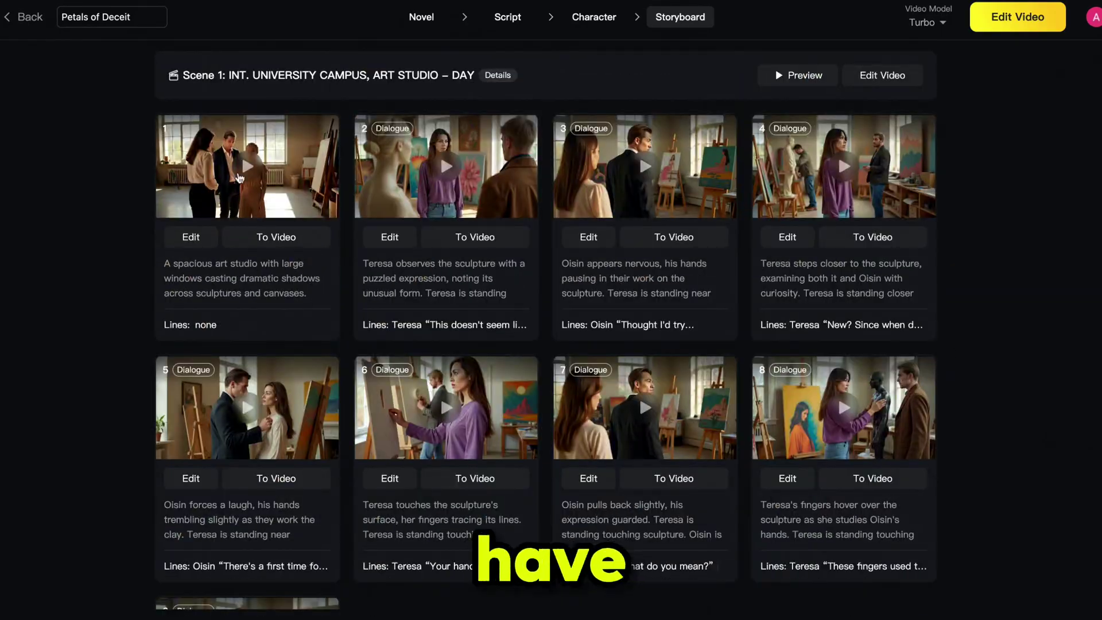
pyautogui.click(240, 171)
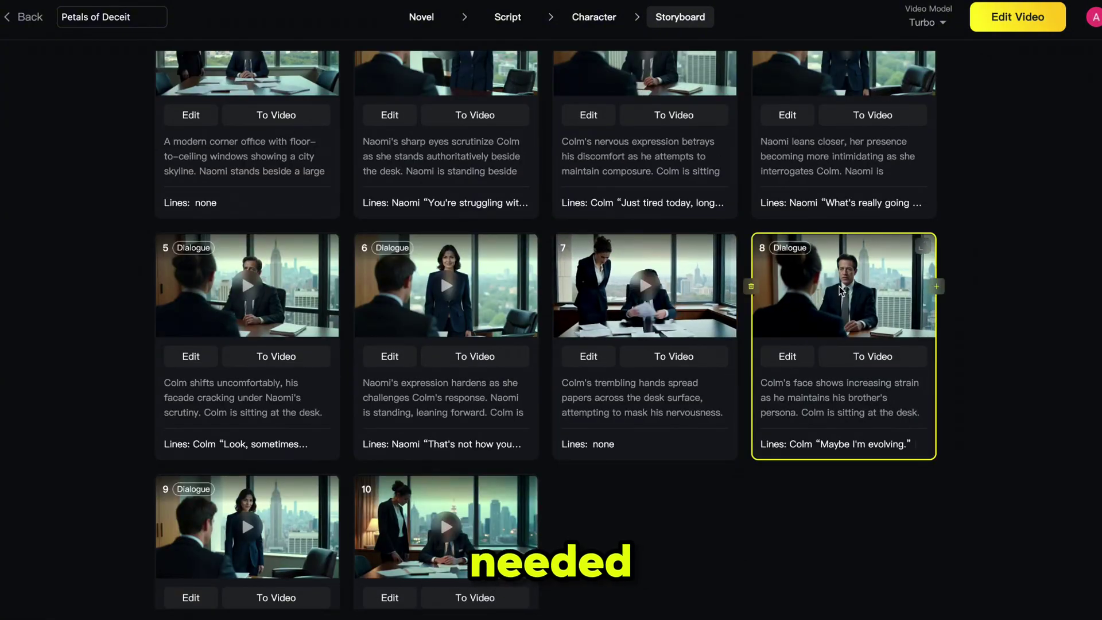
pyautogui.scroll(15, 1072, 201)
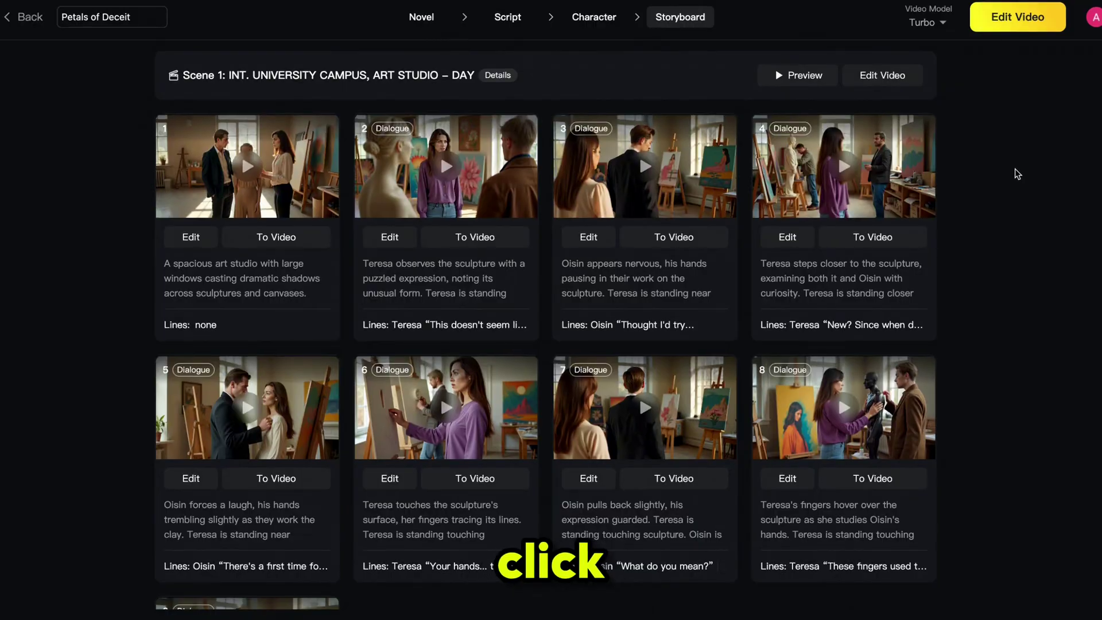
pyautogui.click(1010, 19)
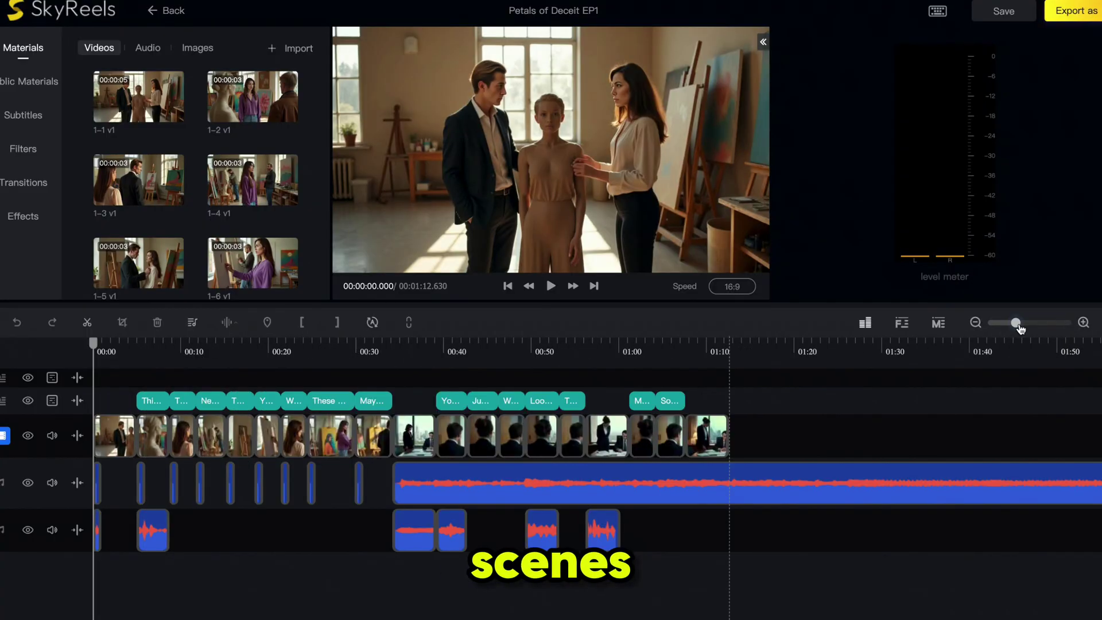
# Browse the transitions and effects libraries, then return to the video materials.
pyautogui.click(23, 182)
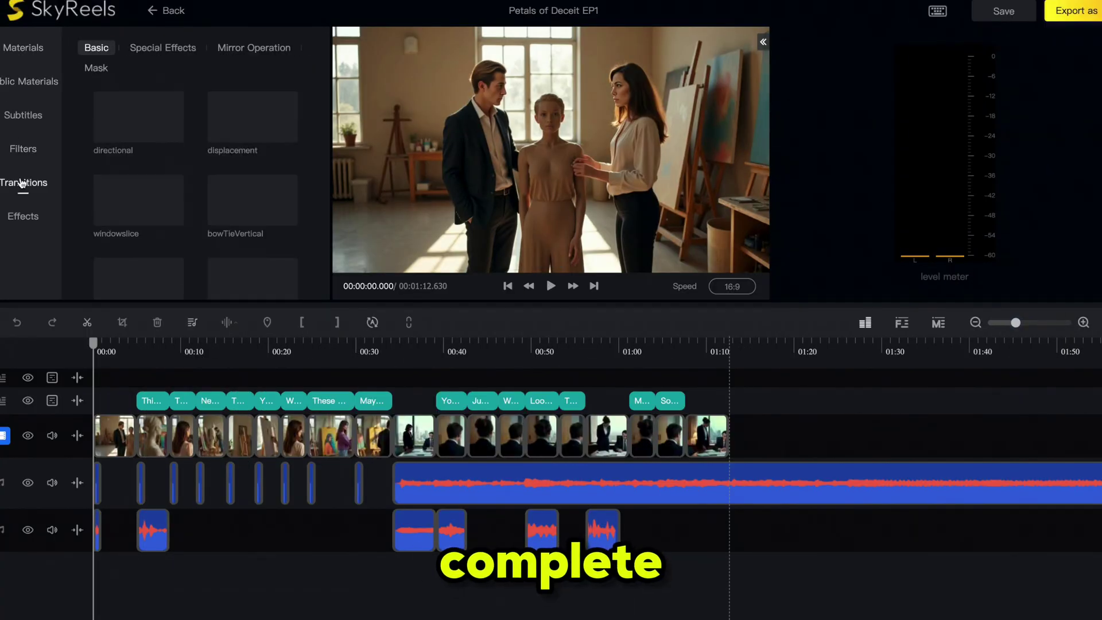
pyautogui.click(23, 215)
pyautogui.click(23, 47)
# Play EP1 from the start, select the background audio clip, and open the subtitle list.
pyautogui.click(551, 286)
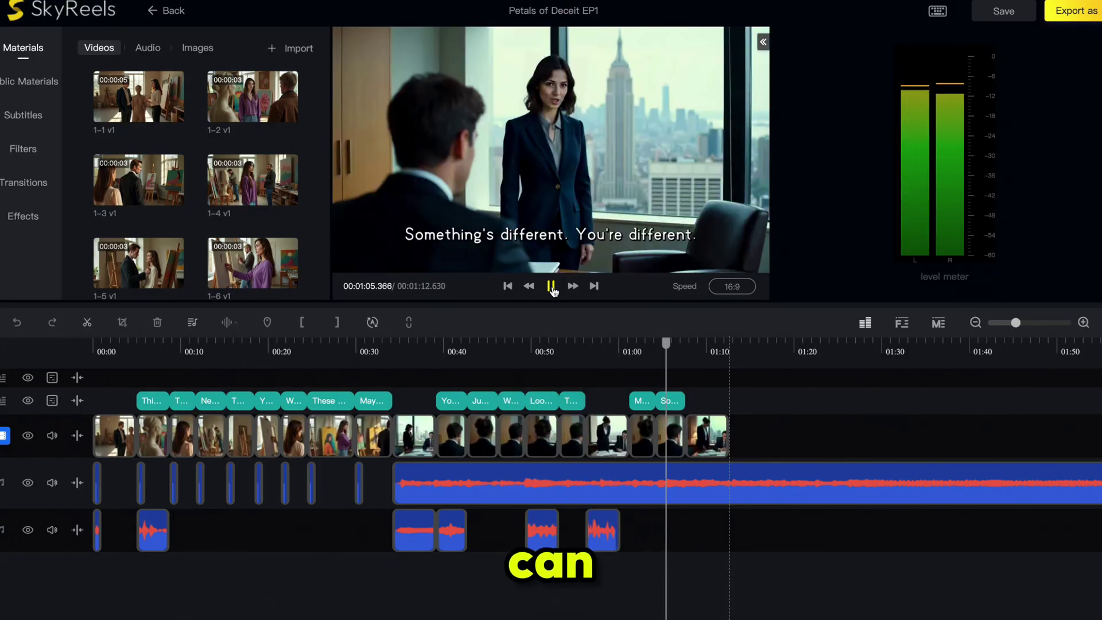
pyautogui.click(767, 474)
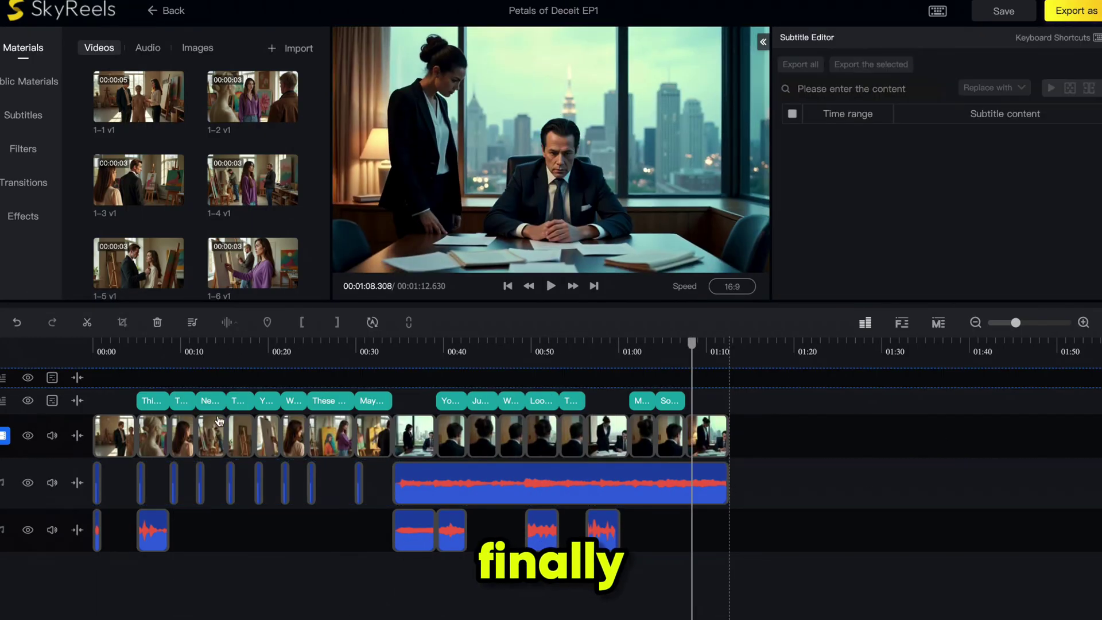
pyautogui.click(147, 47)
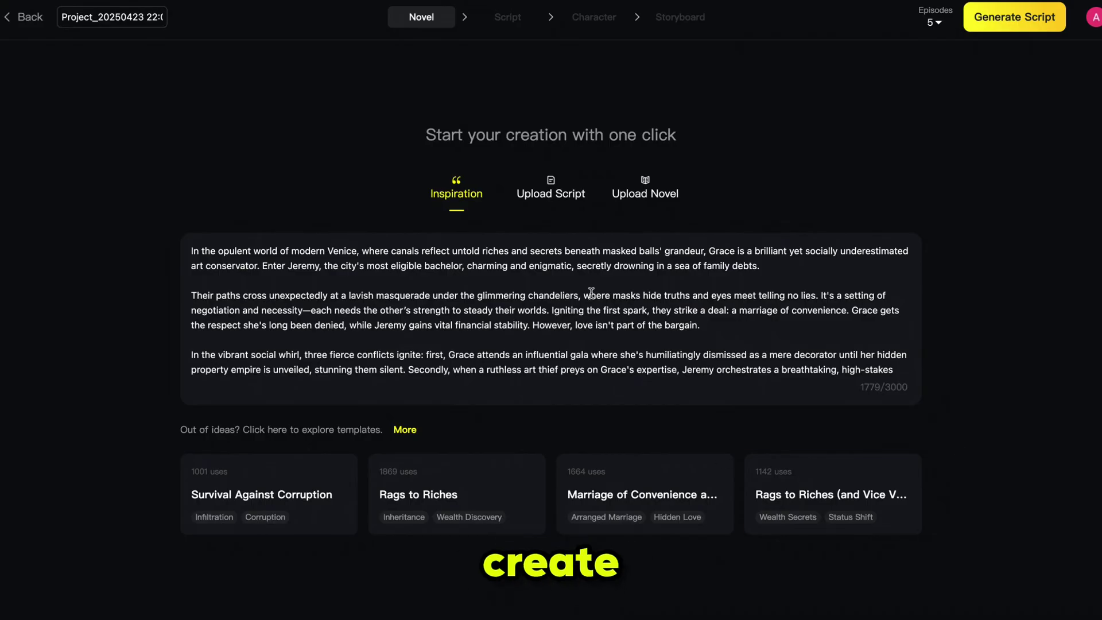
# Upload Iron_Man_vs_Doctor_Doom_Scene.docx as a ready-made script.
pyautogui.click(545, 194)
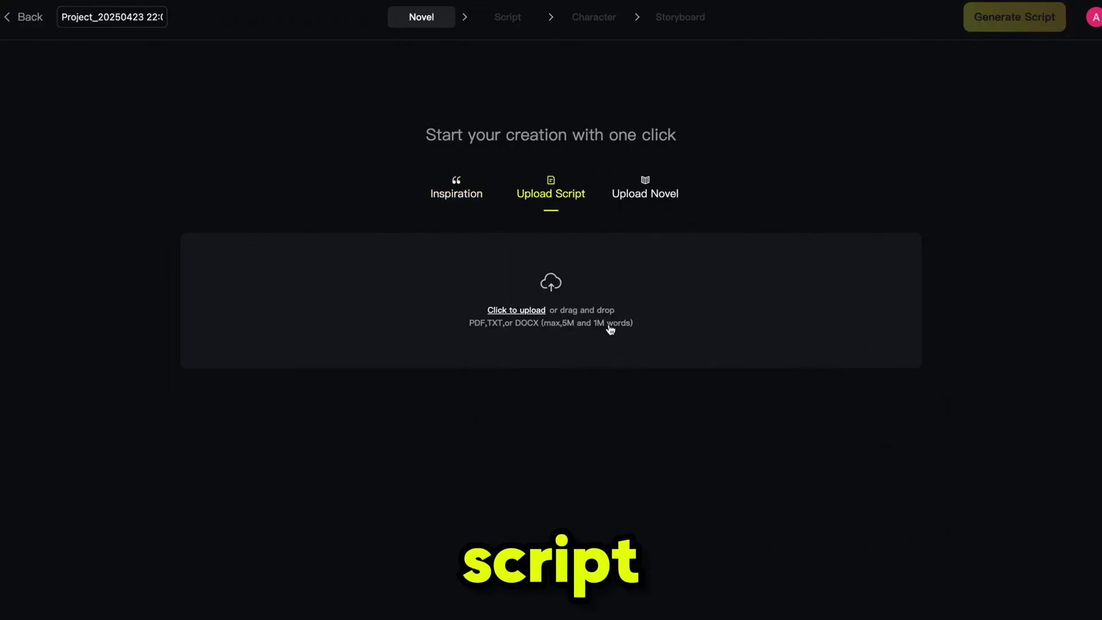
pyautogui.click(524, 313)
pyautogui.click(335, 195)
pyautogui.click(910, 511)
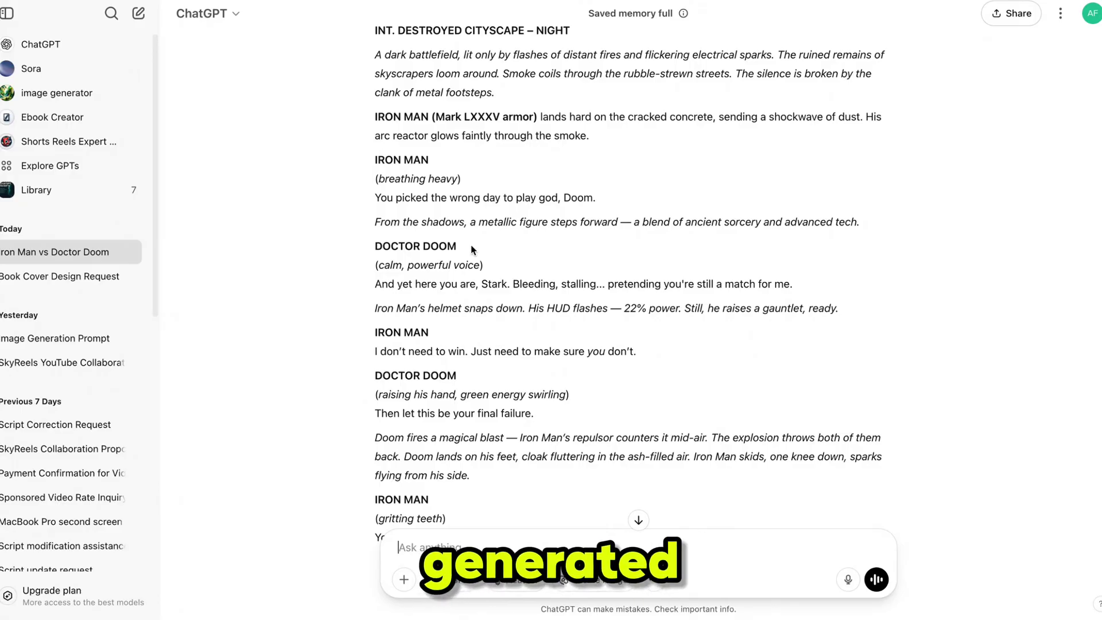
pyautogui.scroll(-5, 471, 245)
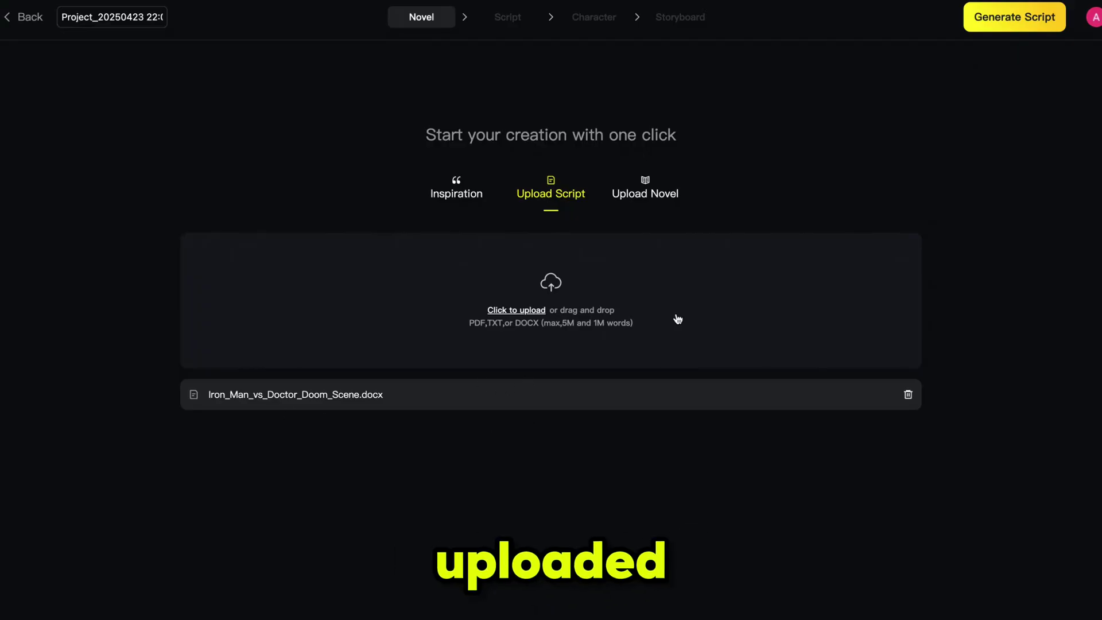
# Generate the episode script, then the Tony Stark and Doctor Doom characters.
pyautogui.click(1004, 24)
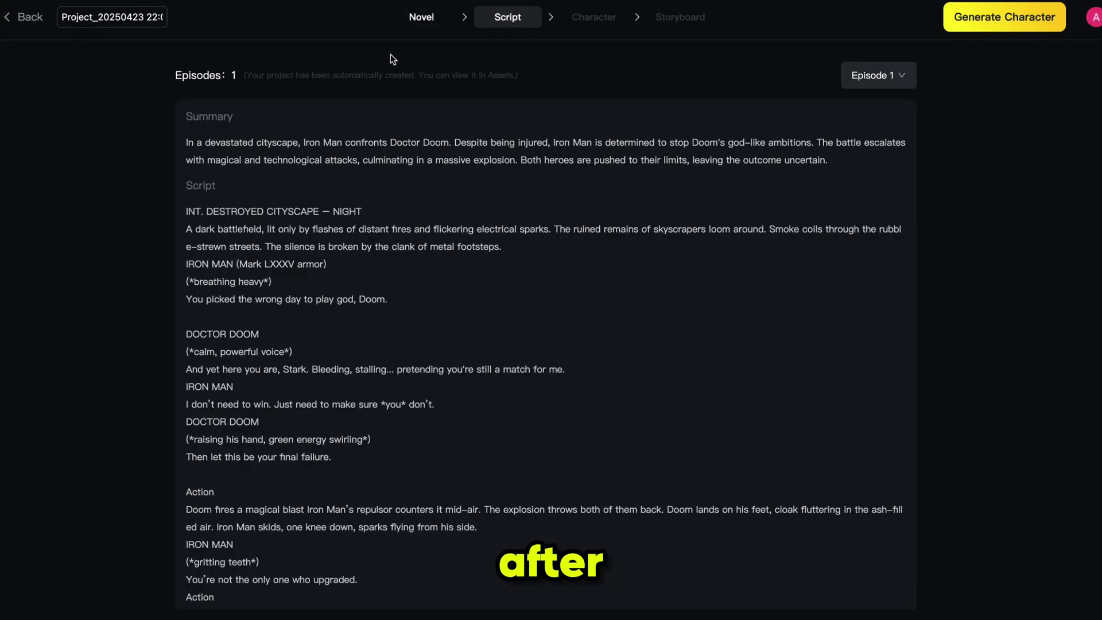
pyautogui.scroll(-4, 433, 273)
pyautogui.scroll(4, 260, 386)
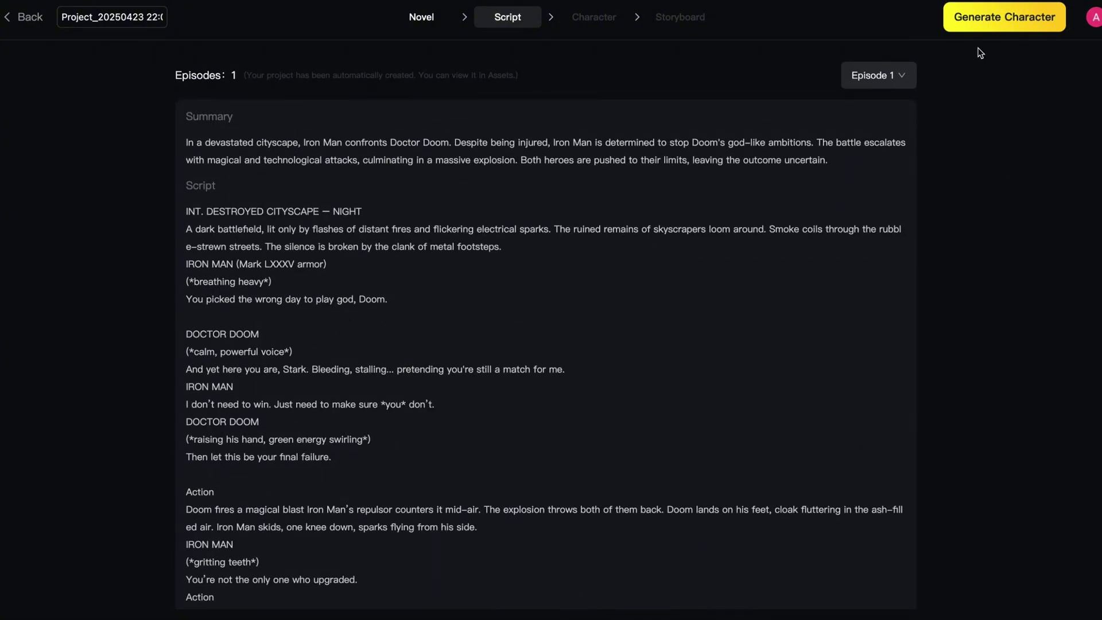
pyautogui.click(984, 26)
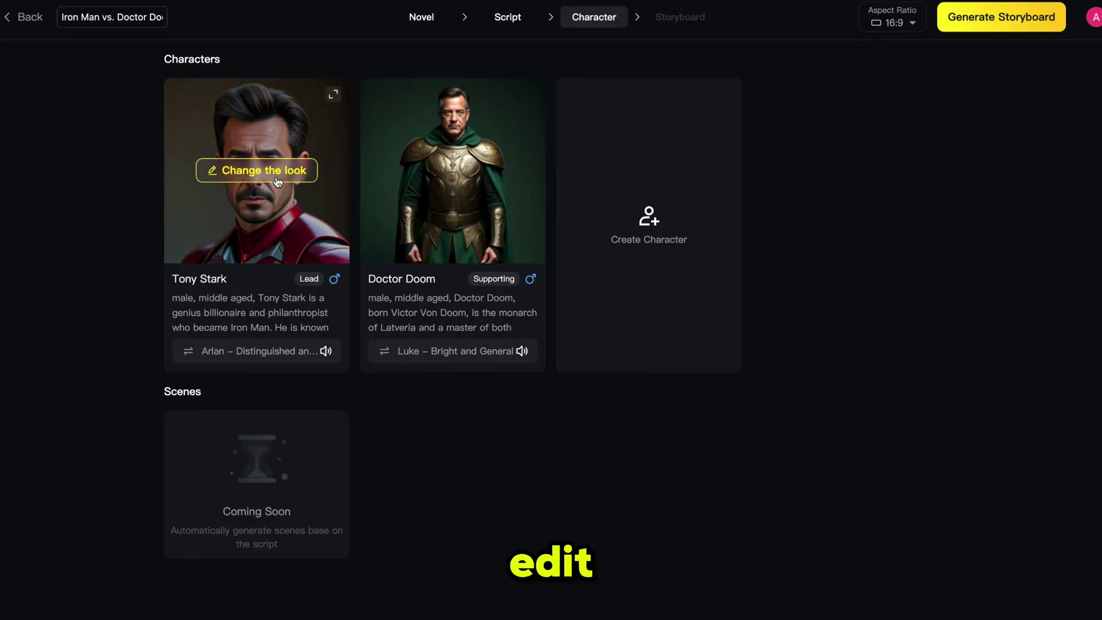
# Switch Tony Stark's casting to an imported face and regenerate all his scene stylings.
pyautogui.click(278, 179)
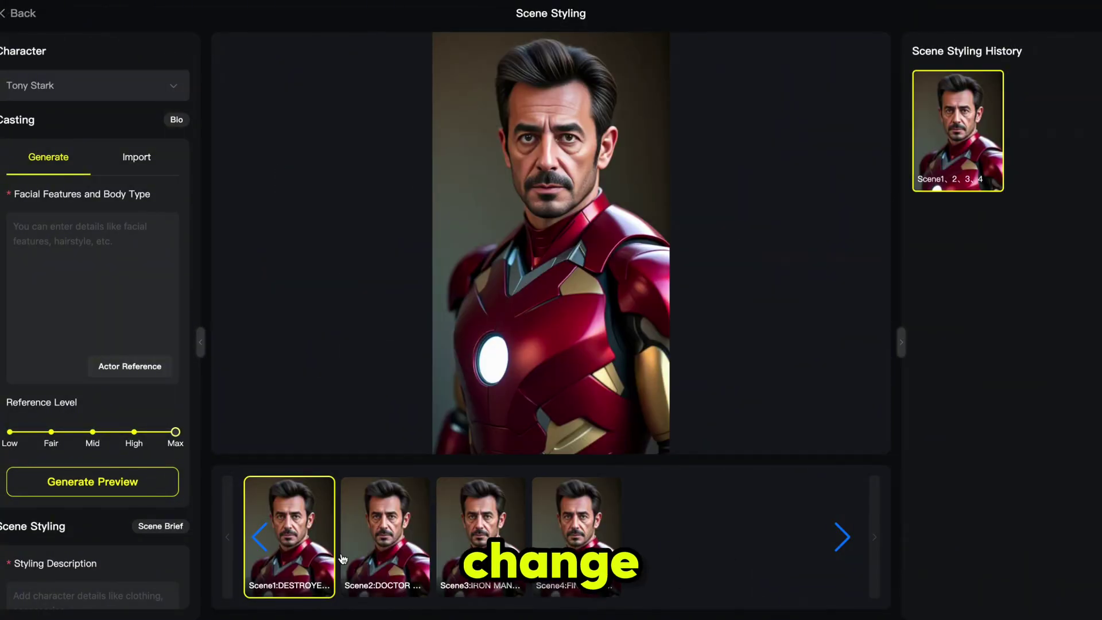
pyautogui.click(138, 160)
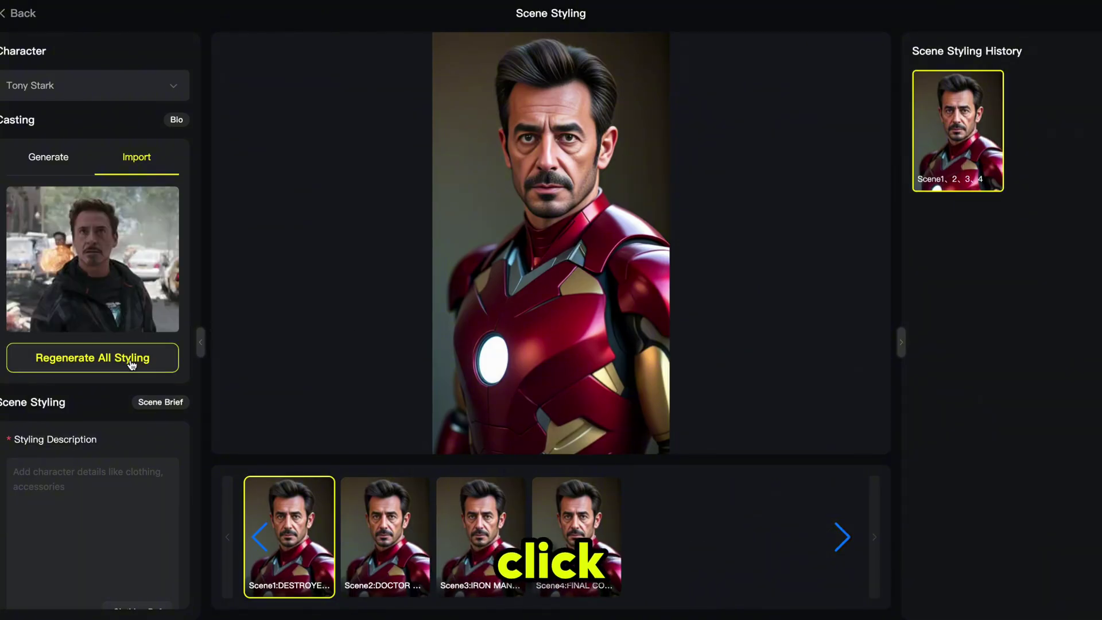
pyautogui.click(131, 361)
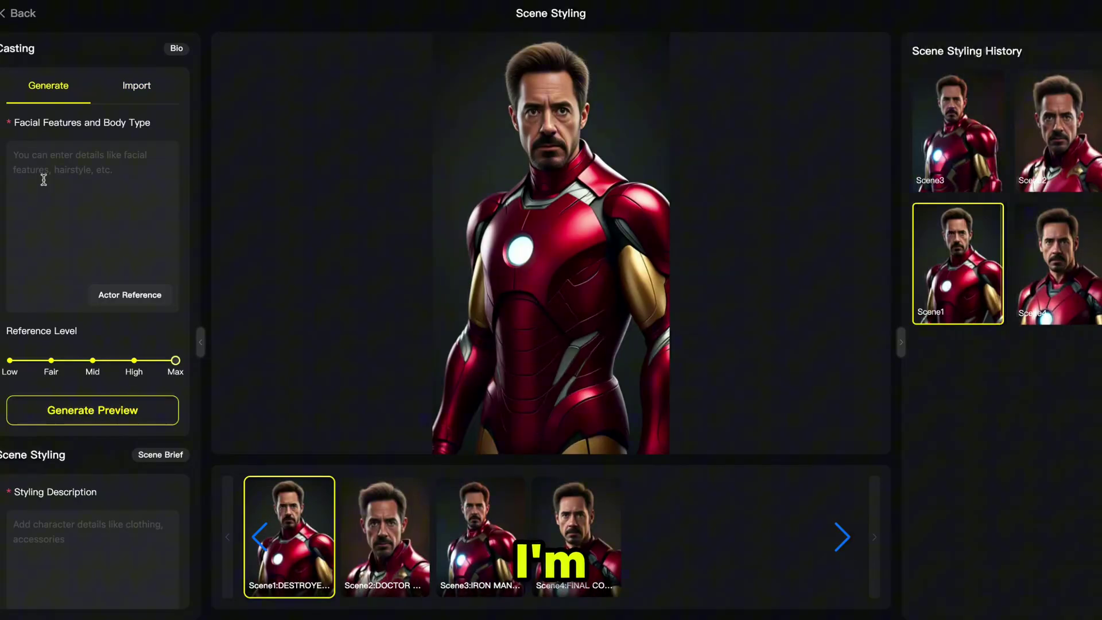
# Add the Iron Man photo as actor reference and generate the new look preview.
pyautogui.click(130, 293)
pyautogui.click(132, 326)
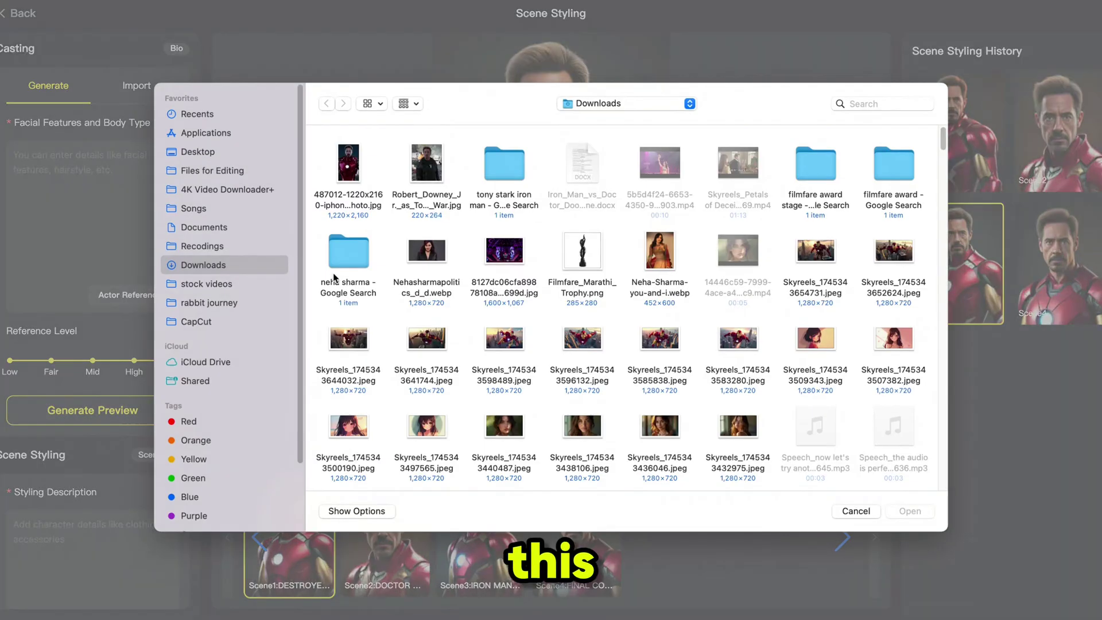
pyautogui.click(348, 164)
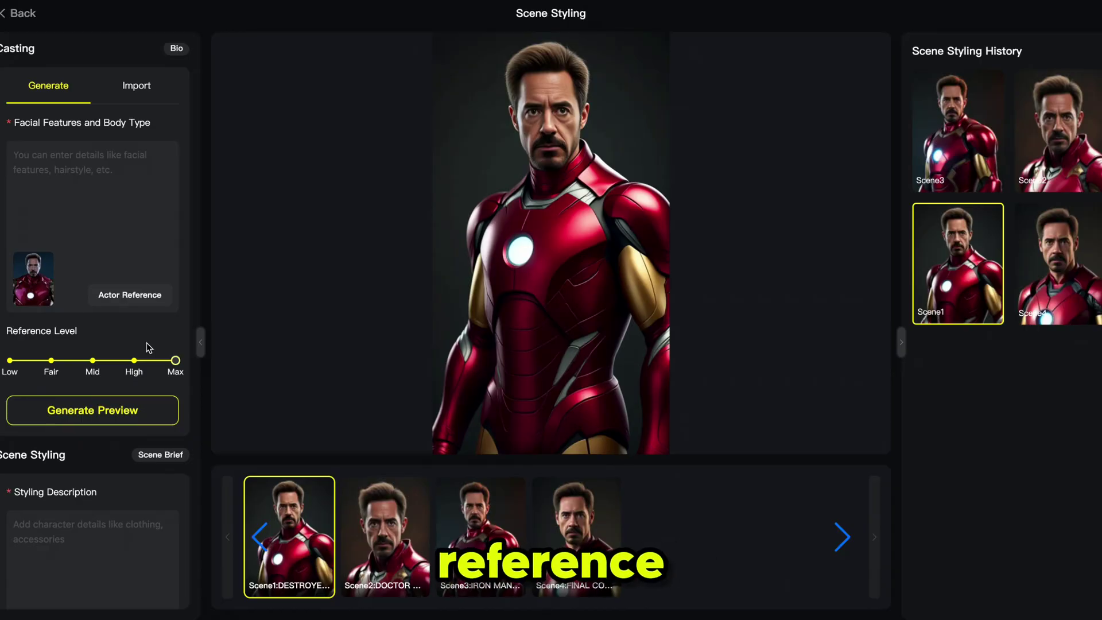
pyautogui.click(126, 410)
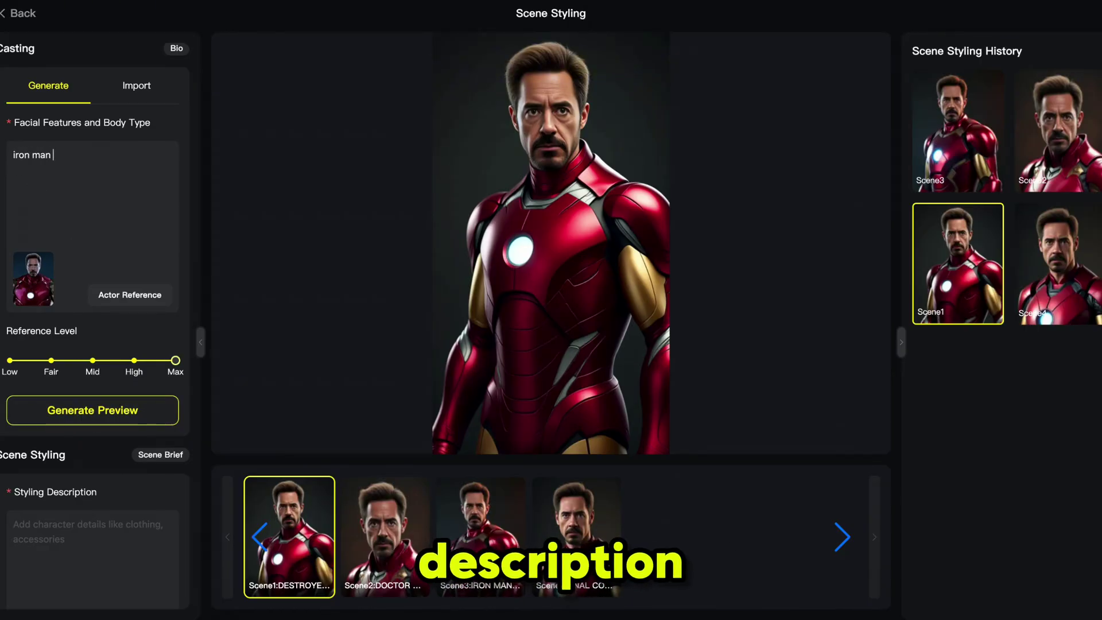
pyautogui.click(85, 418)
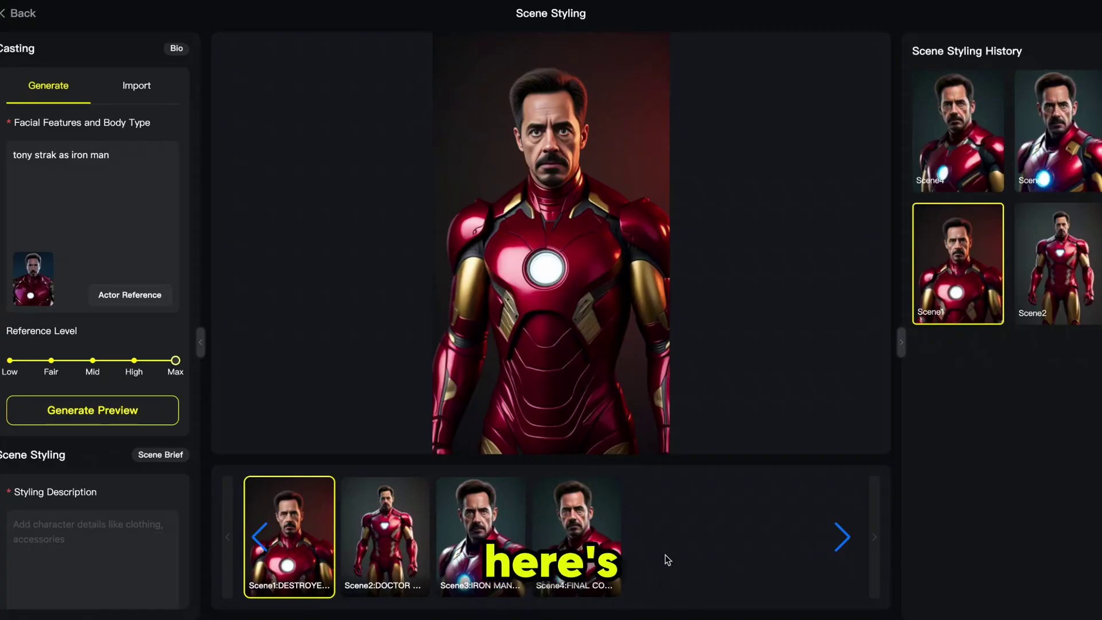
pyautogui.click(399, 530)
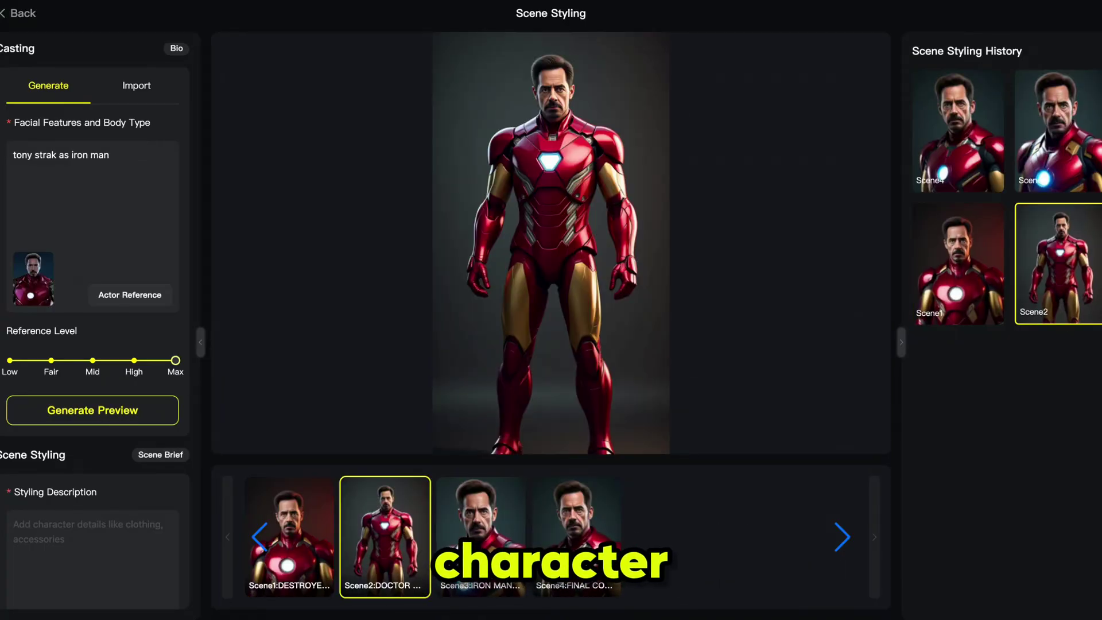
pyautogui.click(13, 23)
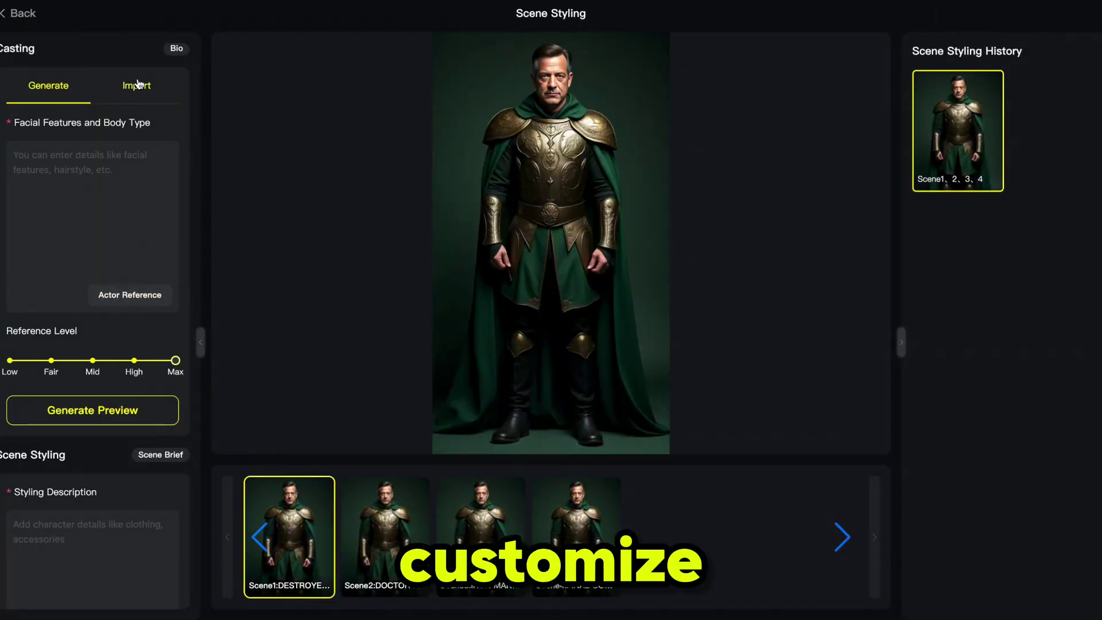
# Restyle Doctor Doom from an imported face and generate the project's storyboard.
pyautogui.click(138, 85)
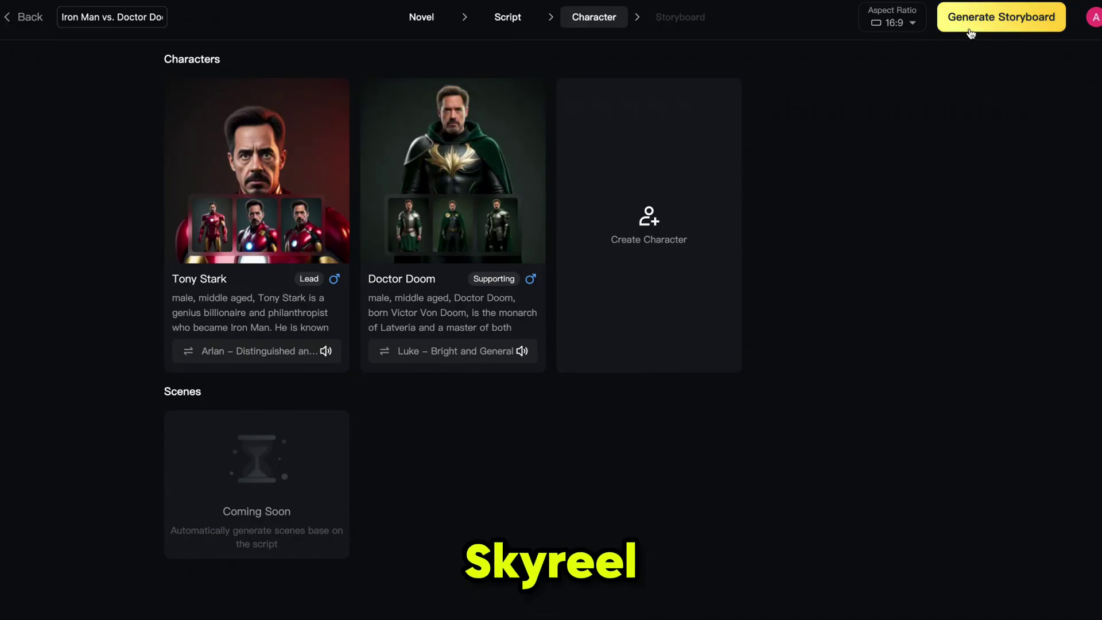
pyautogui.click(970, 18)
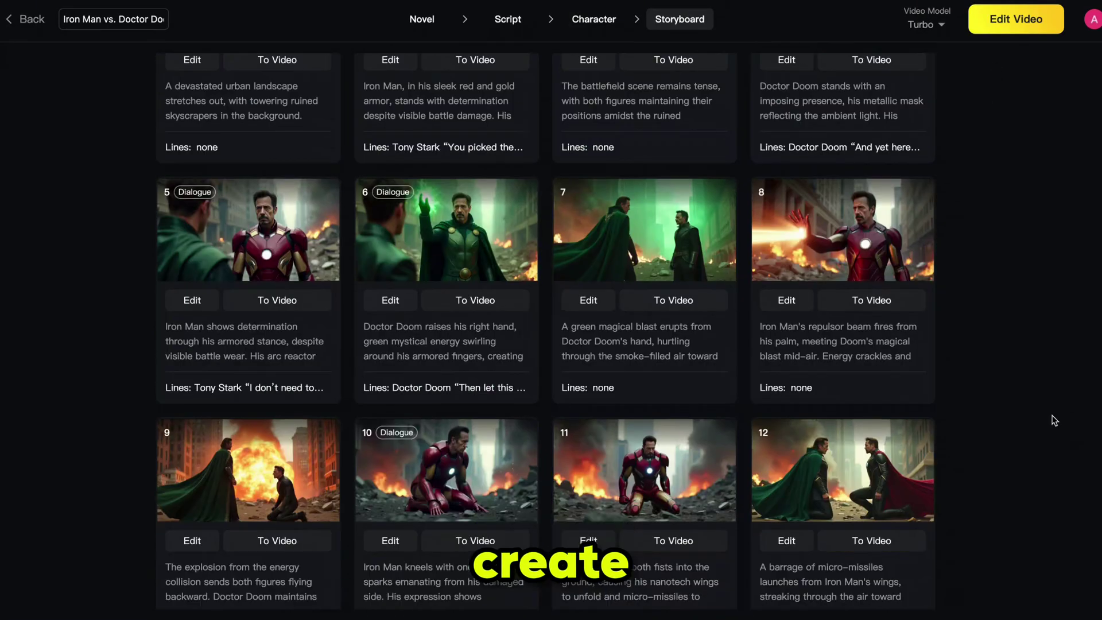
pyautogui.scroll(-8, 1054, 420)
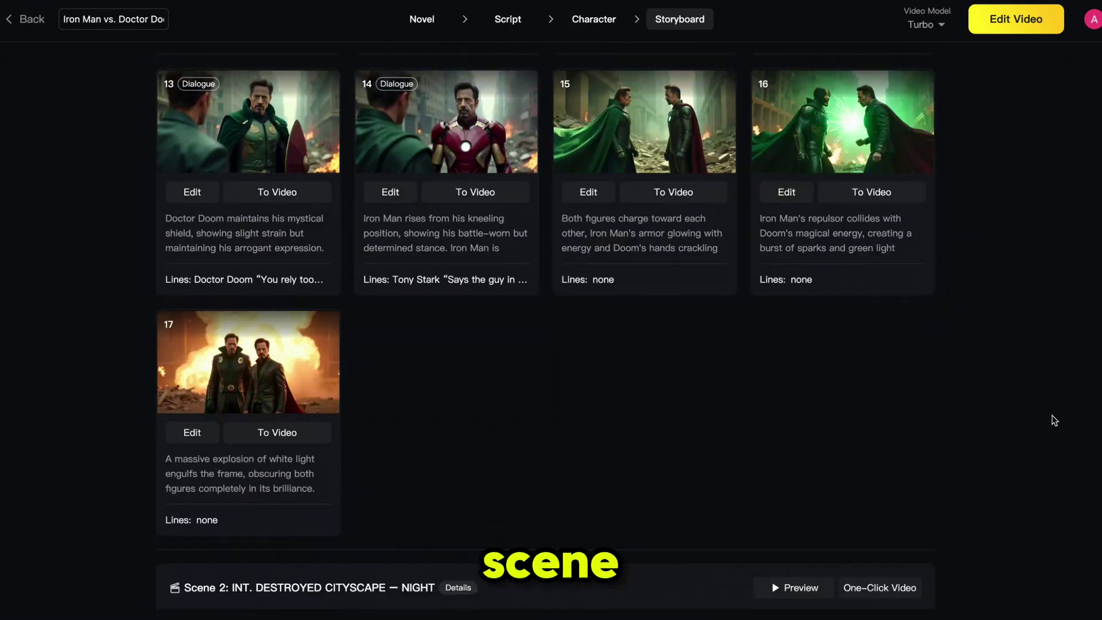
pyautogui.scroll(-8, 1055, 420)
# Preview Scene 1's storyboard shots in sequence, then close the preview.
pyautogui.scroll(7, 1052, 418)
pyautogui.scroll(-4, 504, 492)
pyautogui.scroll(15, 367, 256)
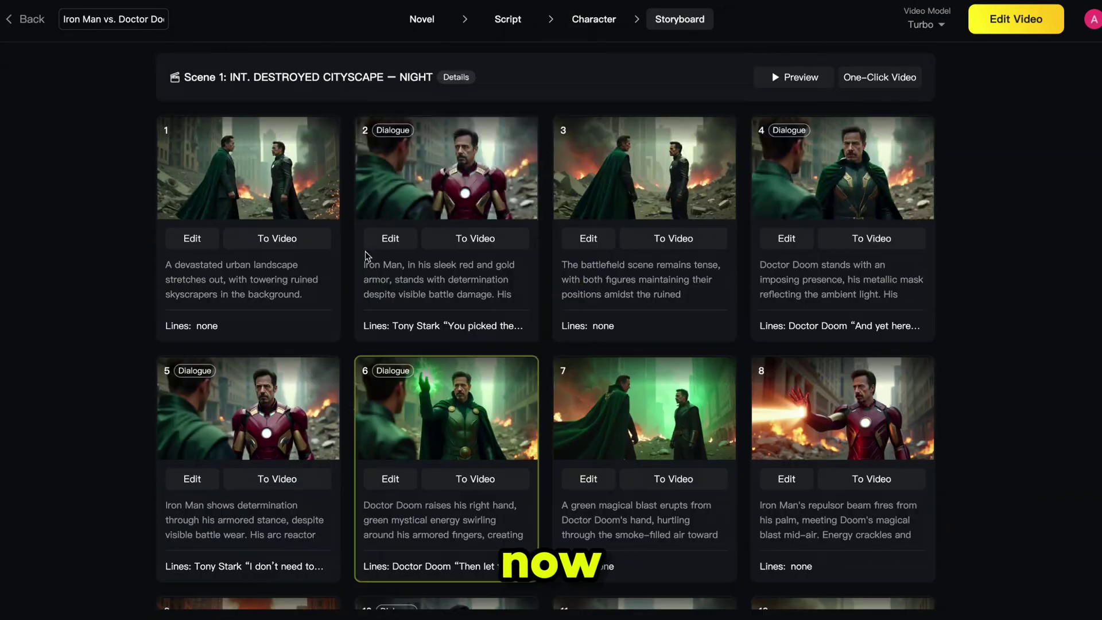
pyautogui.click(793, 77)
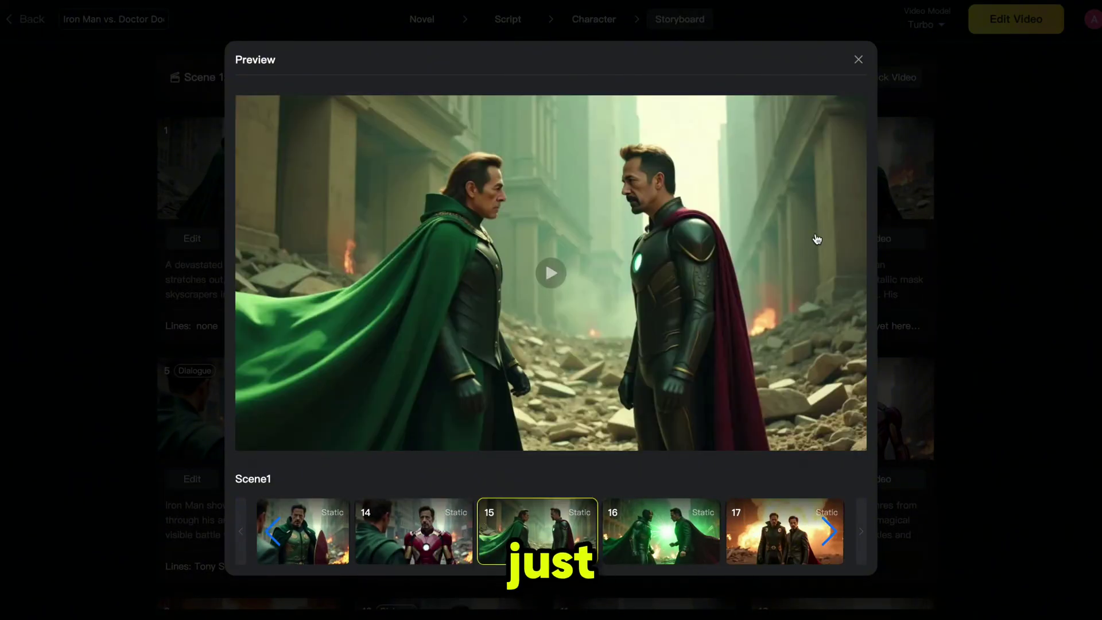
pyautogui.press('Escape')
# Open Scene 1's Shot 1 and browse pose references, filtering by the suggested 'look' action.
pyautogui.click(192, 238)
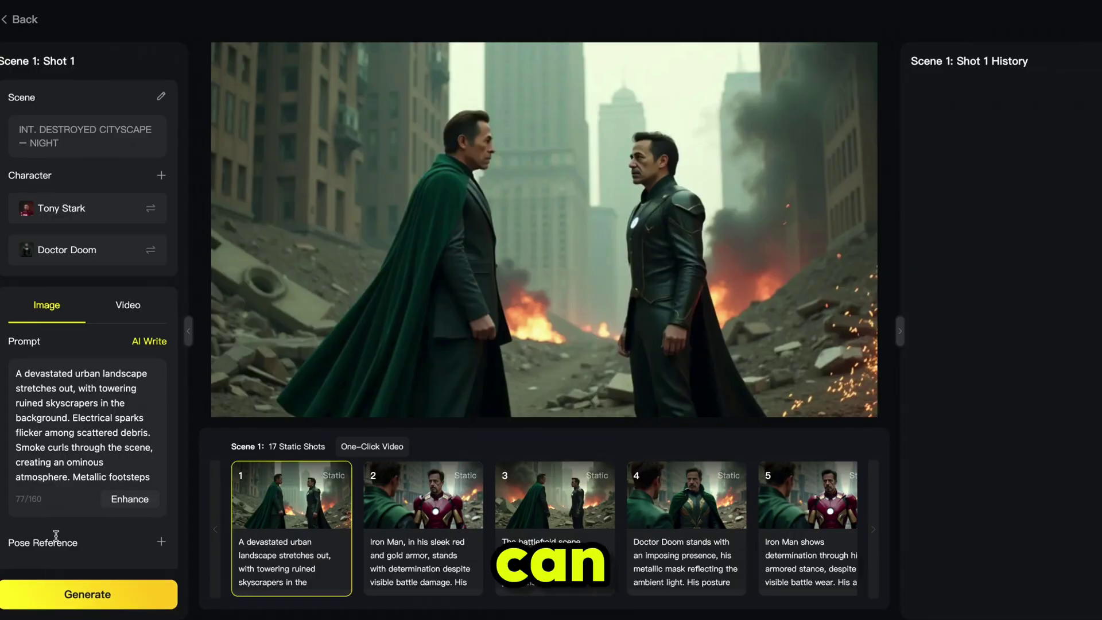
pyautogui.click(163, 542)
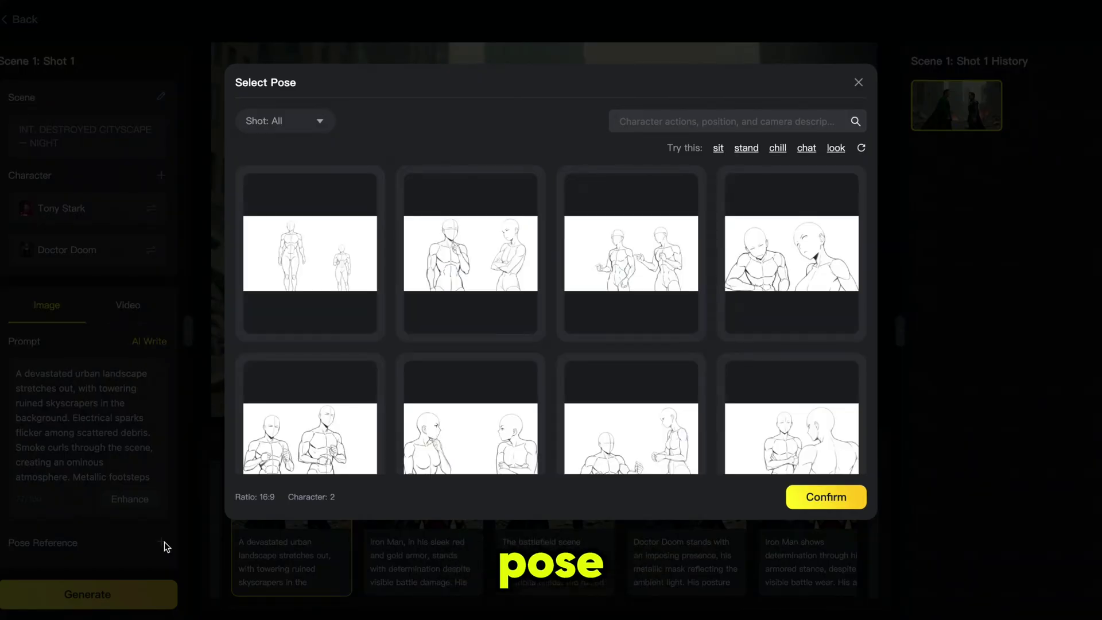
pyautogui.scroll(-3, 467, 354)
pyautogui.scroll(-6, 469, 356)
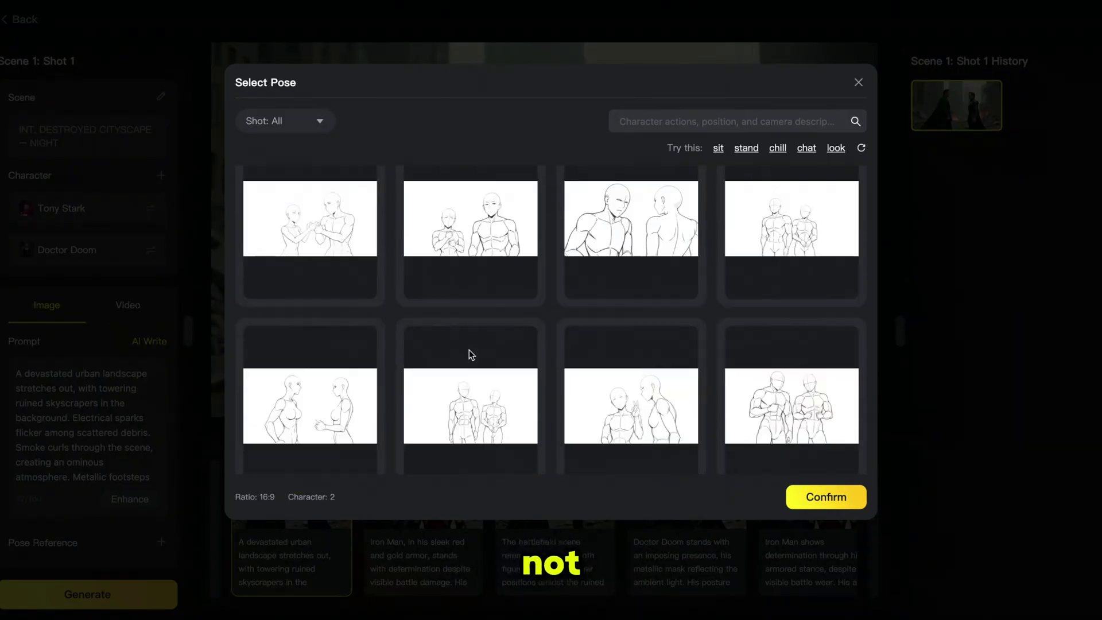
pyautogui.scroll(10, 469, 355)
pyautogui.click(806, 149)
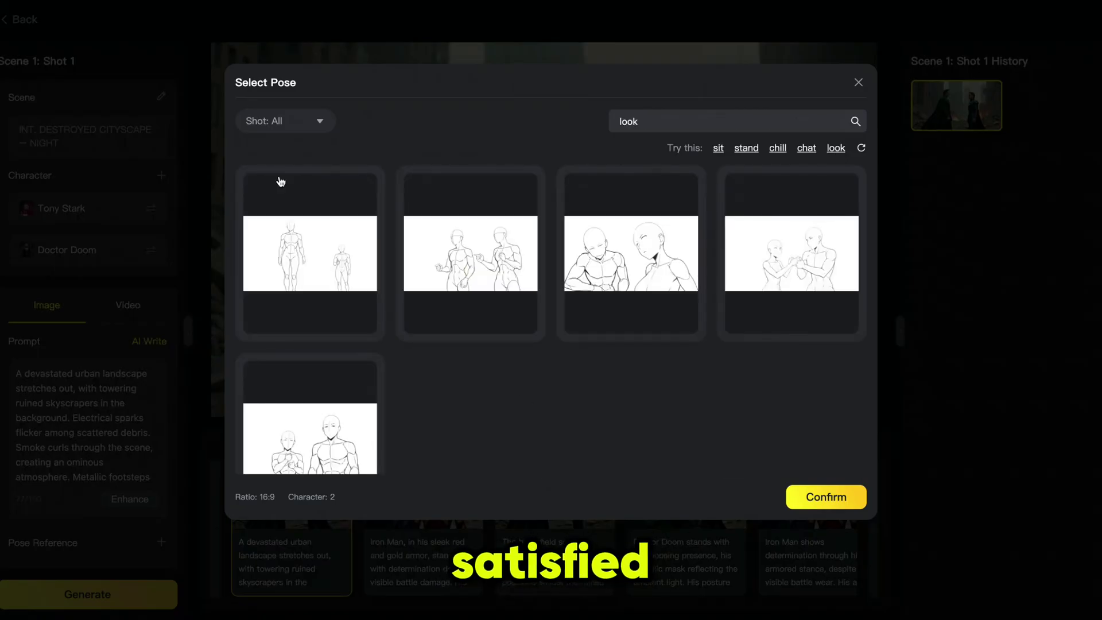